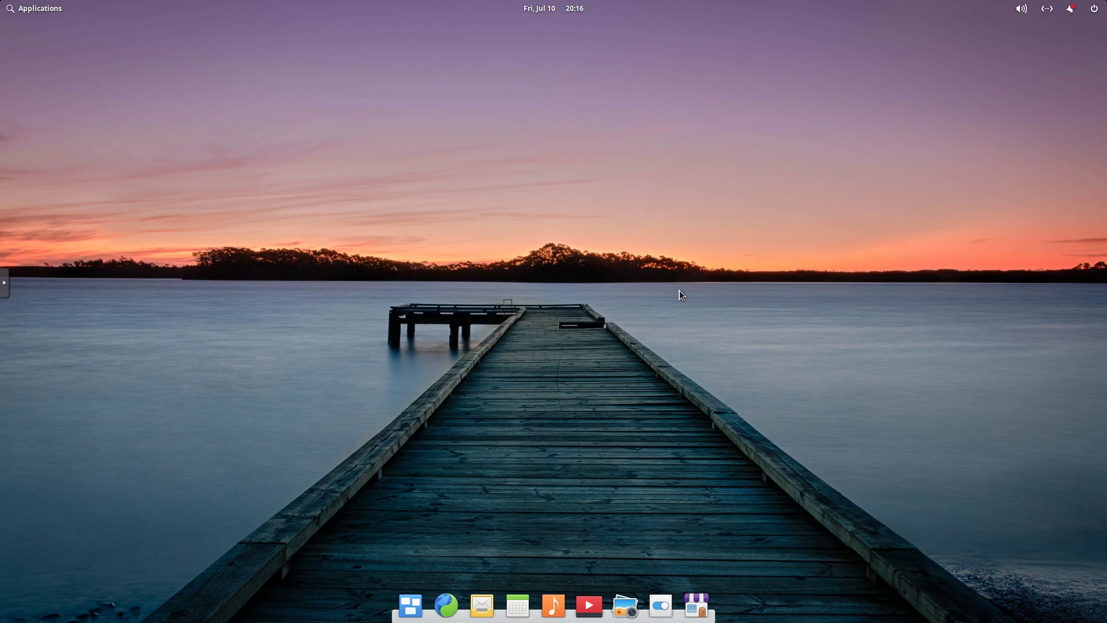
Open System Settings from the dock and go to its Displays page.
left_click(31, 15)
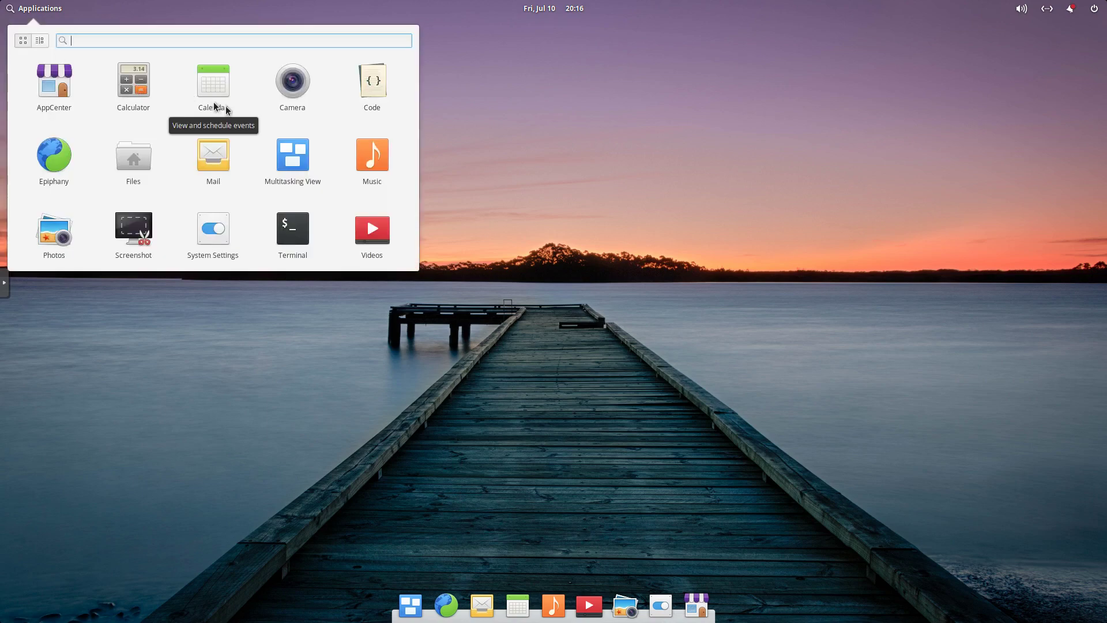
left_click(503, 124)
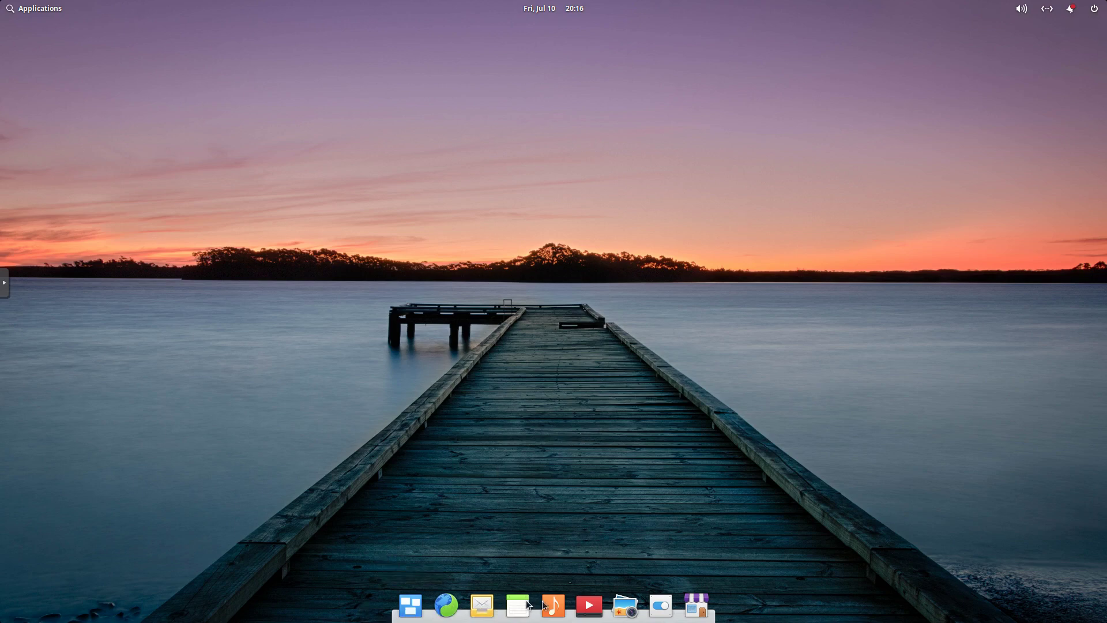
left_click(662, 608)
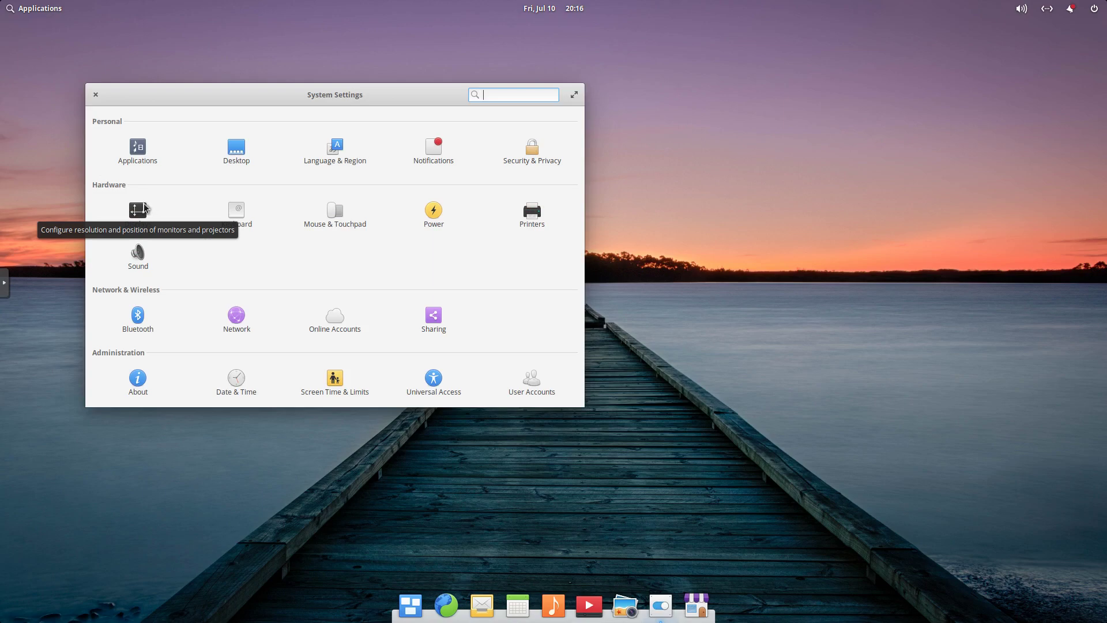
left_click(145, 208)
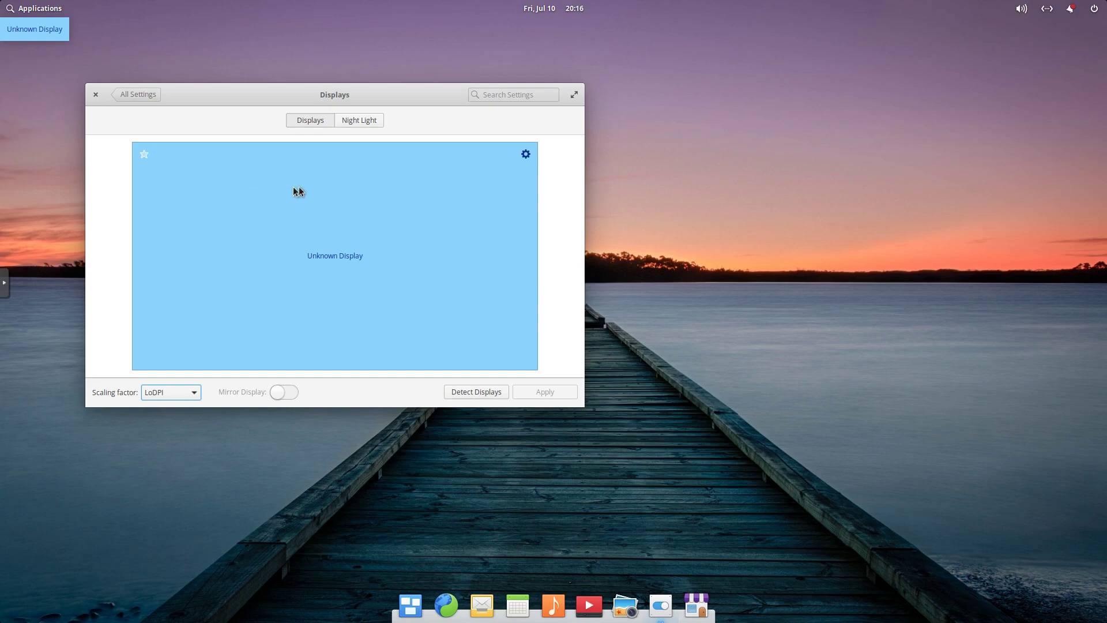
View the 1920 × 1080 resolution and rotation options, then return to All Settings.
left_click(525, 156)
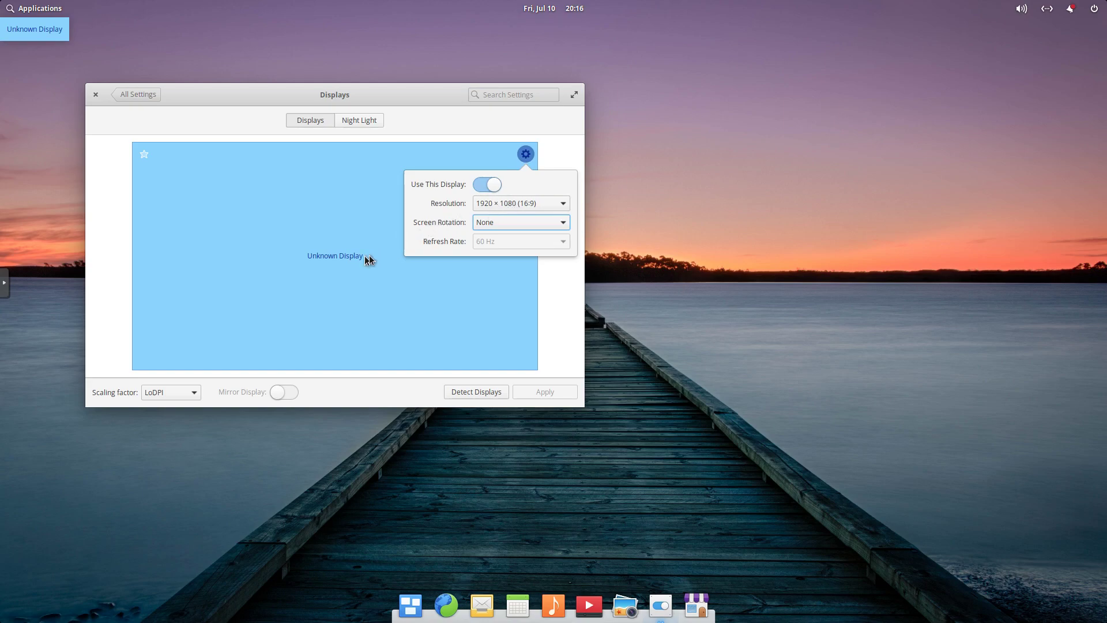
left_click(136, 96)
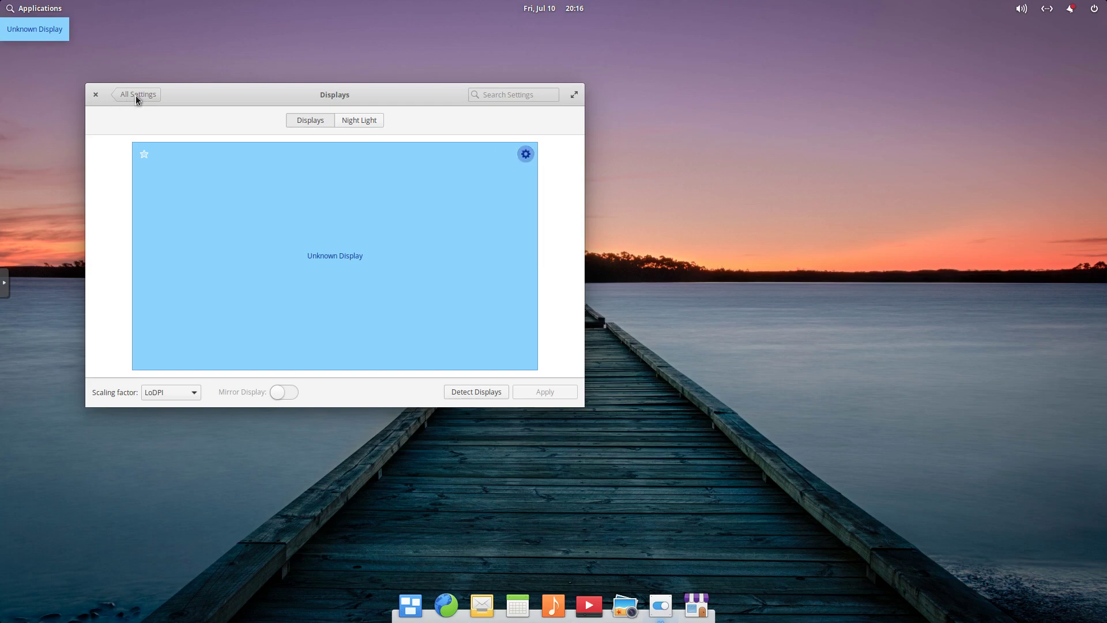
left_click(136, 95)
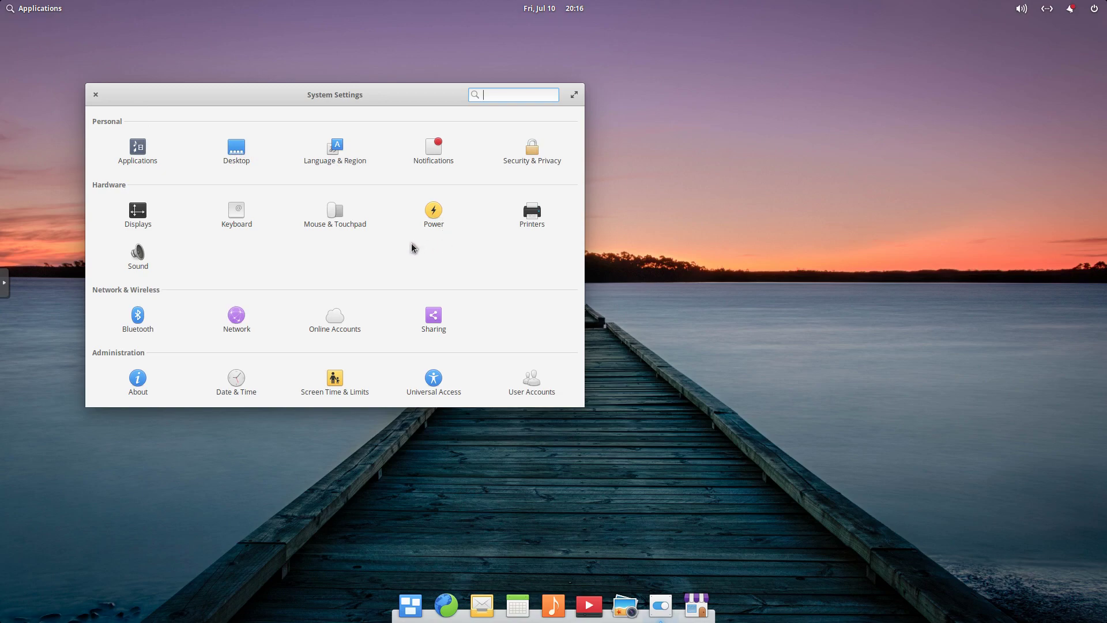
Close System Settings and run htop in a new Terminal window.
left_click(97, 95)
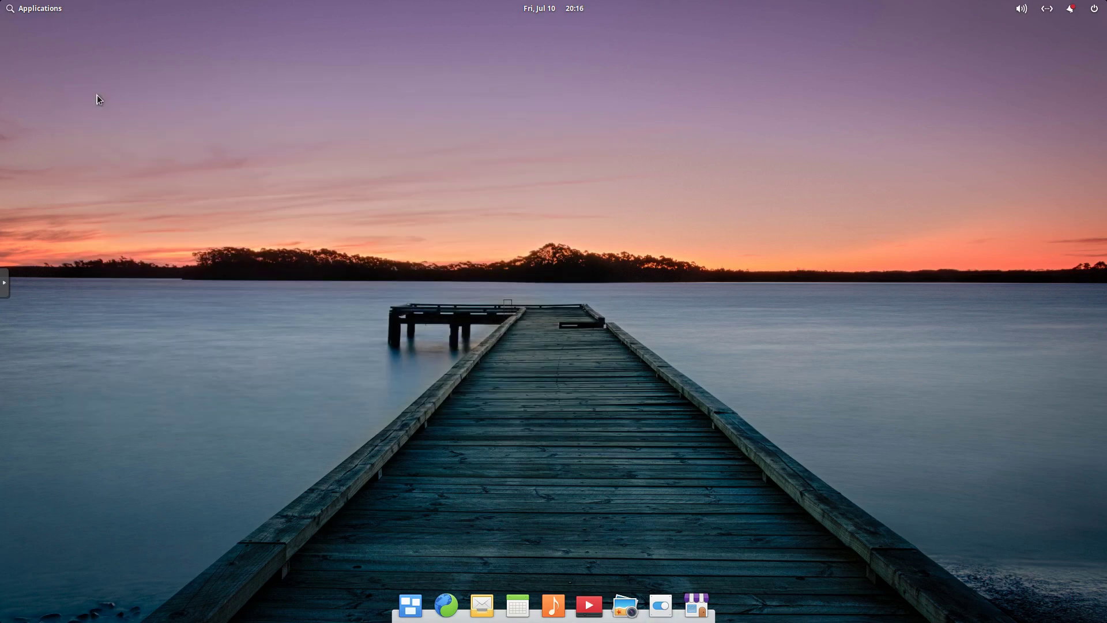
left_click(32, 10)
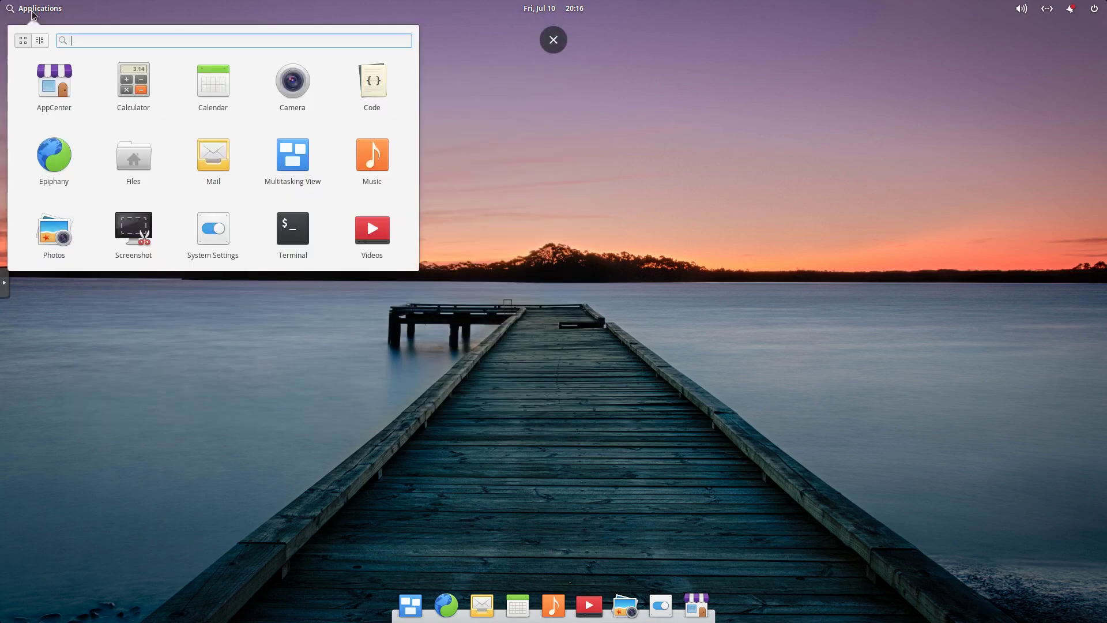
left_click(302, 235)
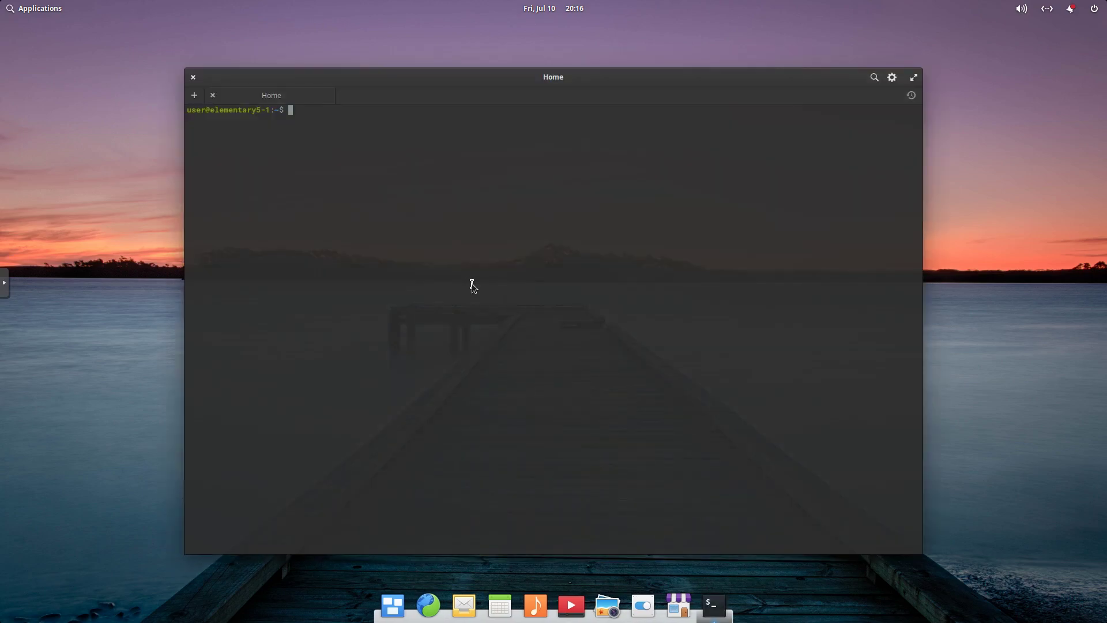
type("htop")
key("Return")
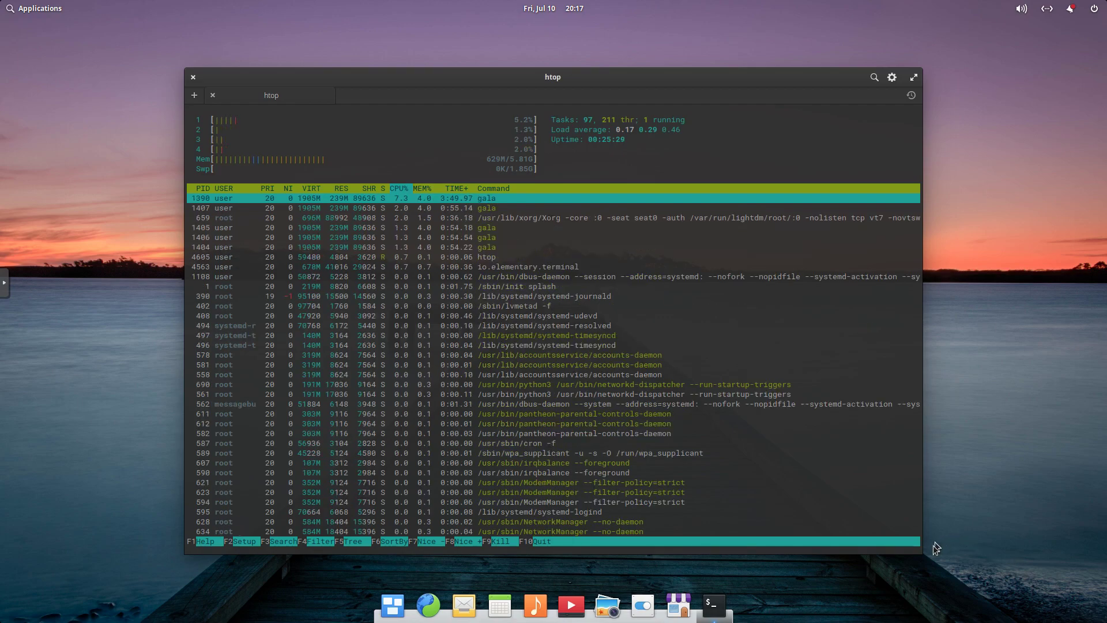
Shrink the htop window and move it to the upper right of the screen.
left_click_drag(922, 548, 654, 344)
left_click_drag(464, 69, 500, 84)
left_click_drag(757, 111, 911, 51)
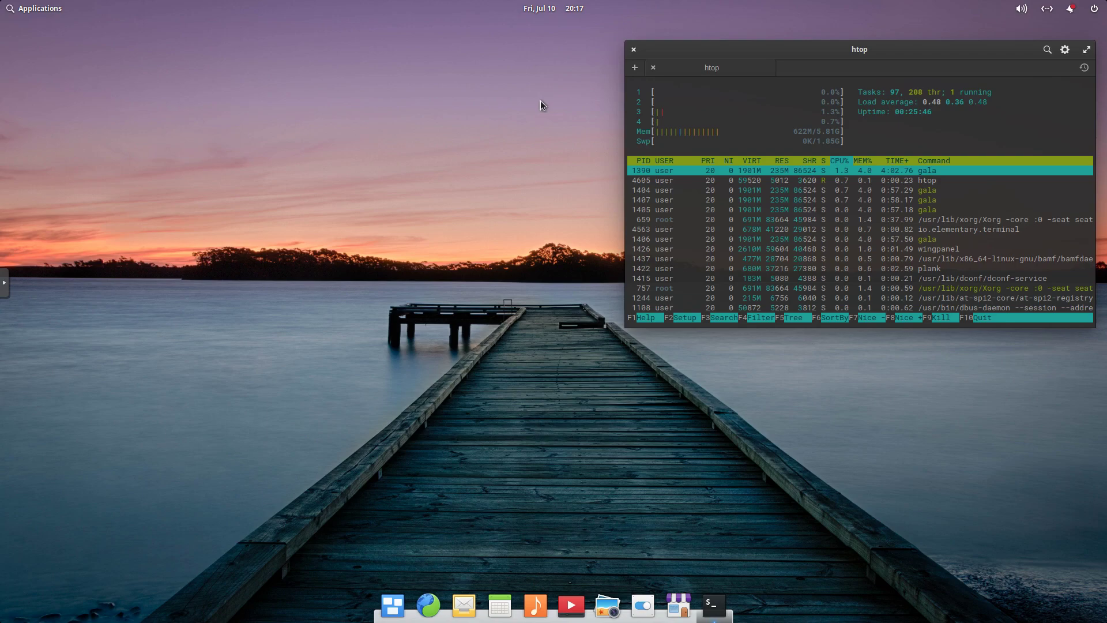
Keep Terminal in the dock and open a second Terminal window from its dock menu.
right_click(720, 603)
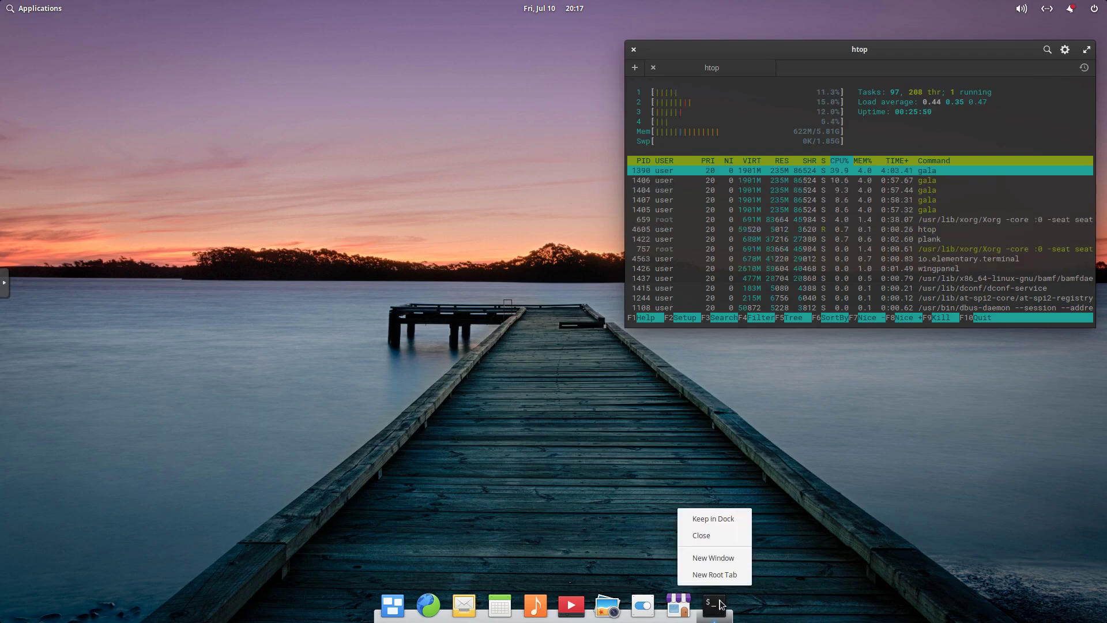
left_click(717, 524)
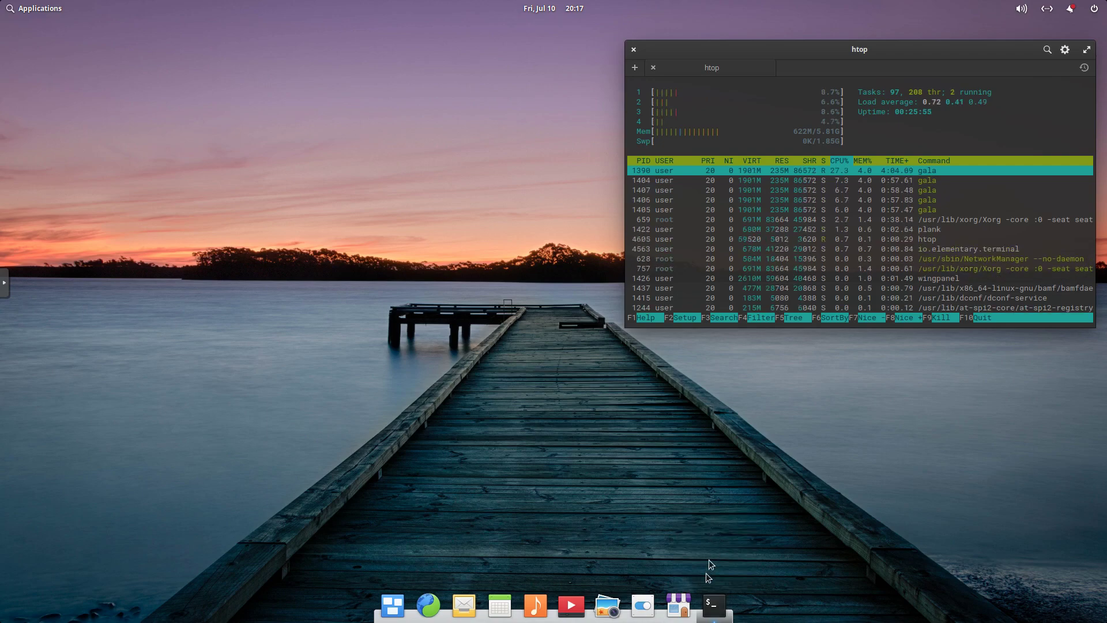
right_click(717, 604)
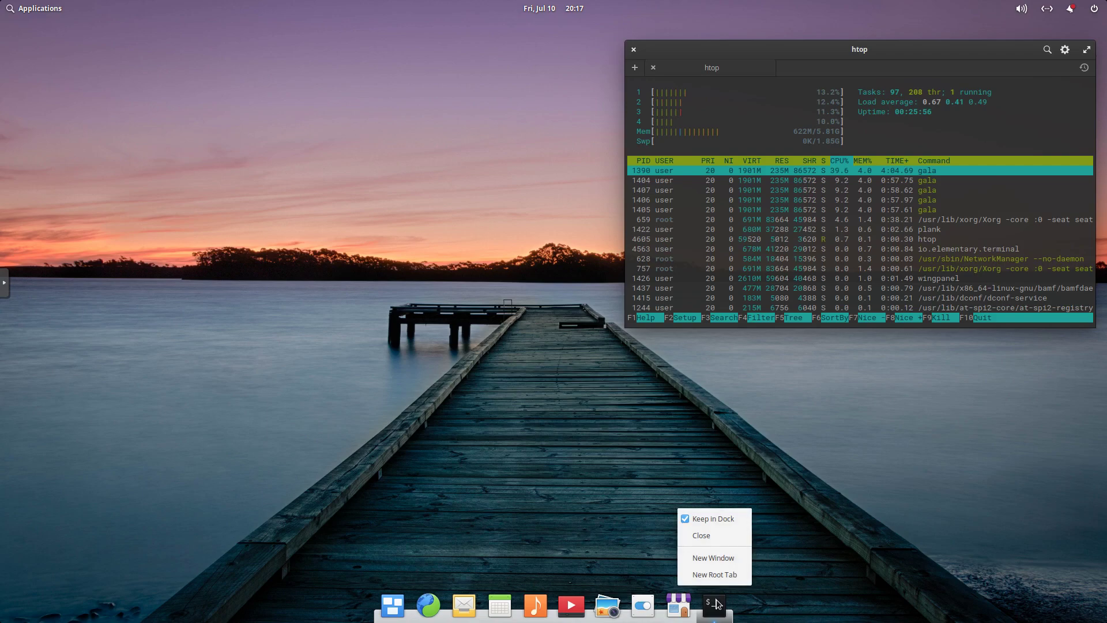
left_click(718, 561)
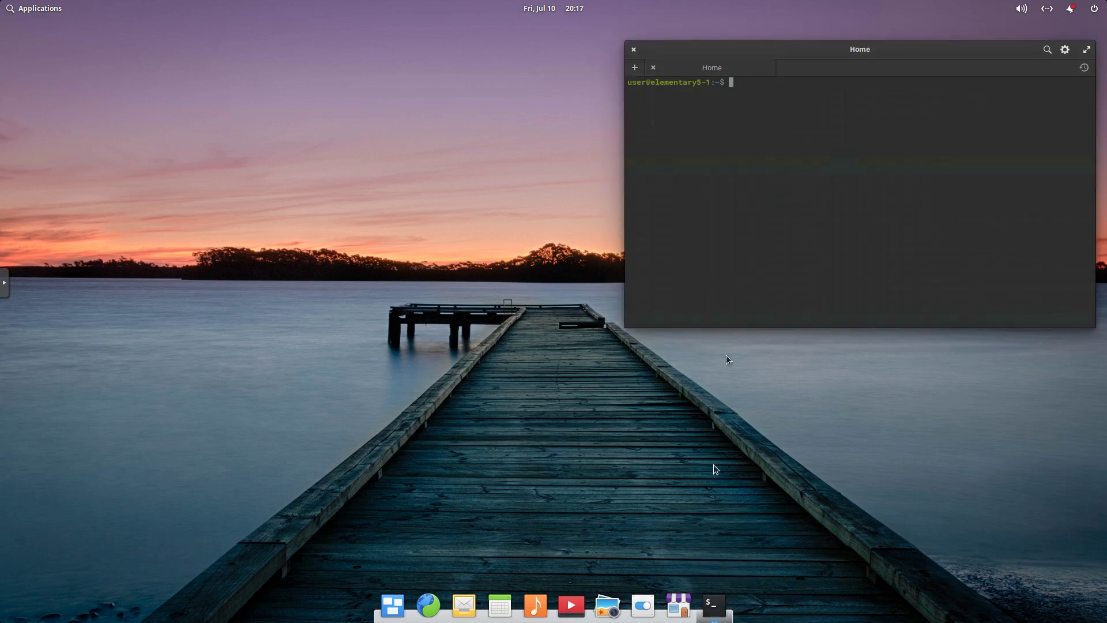
Move the new window left, run neofetch in it, then close it with exit.
left_click_drag(741, 57, 248, 63)
type("neofetch")
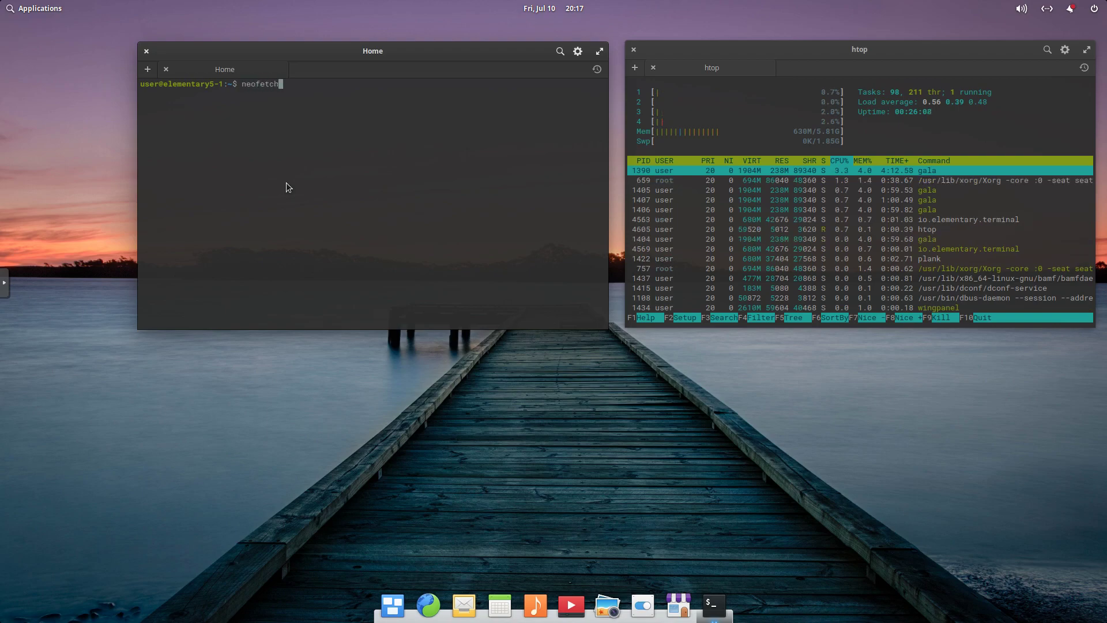
key("Return")
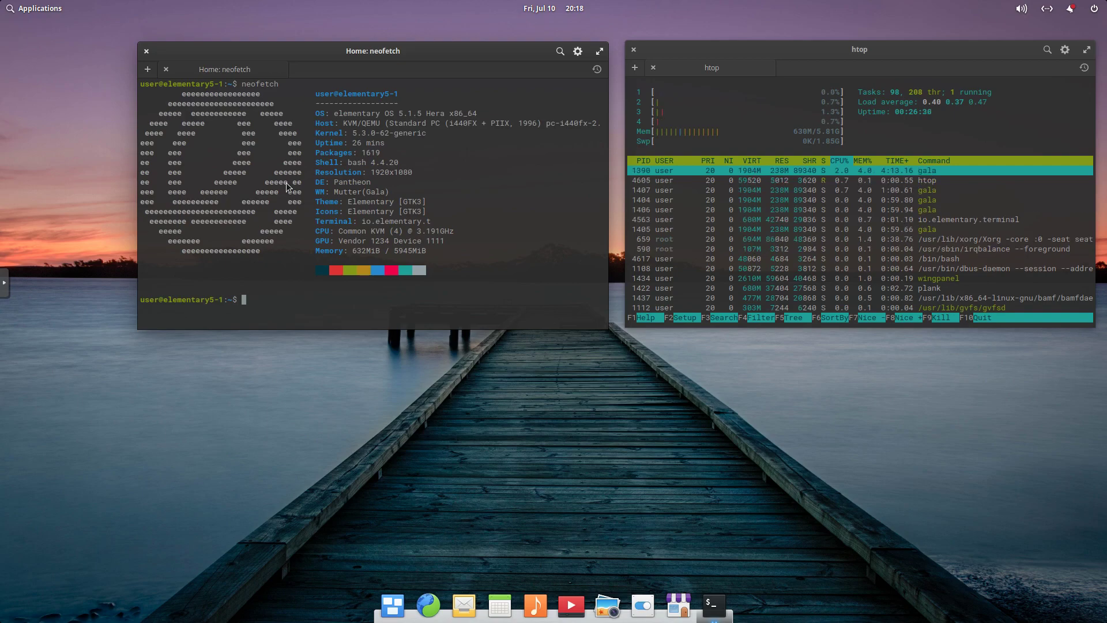
type("exit")
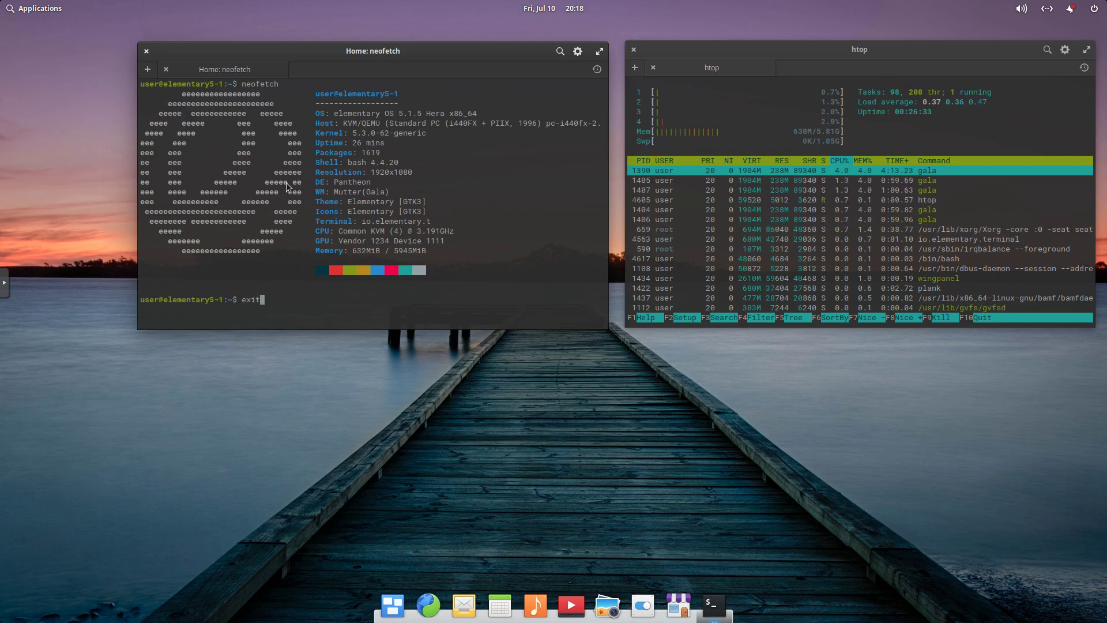
key("Return")
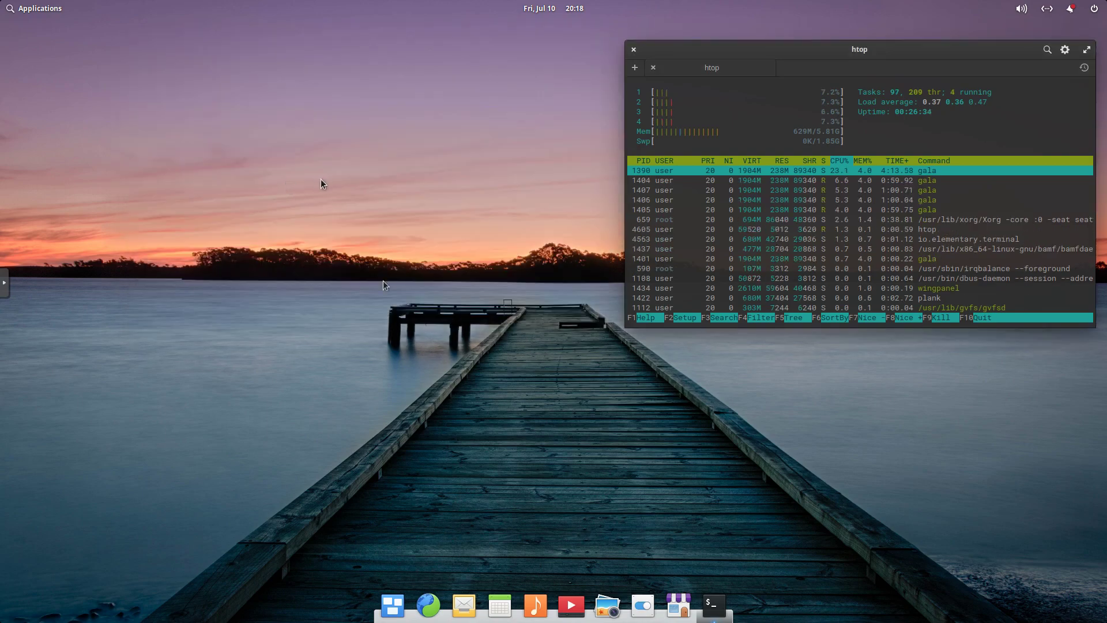
Launch AppCenter, browse its Home page, and show Installed with 11 updates (99.0 MB).
left_click(679, 607)
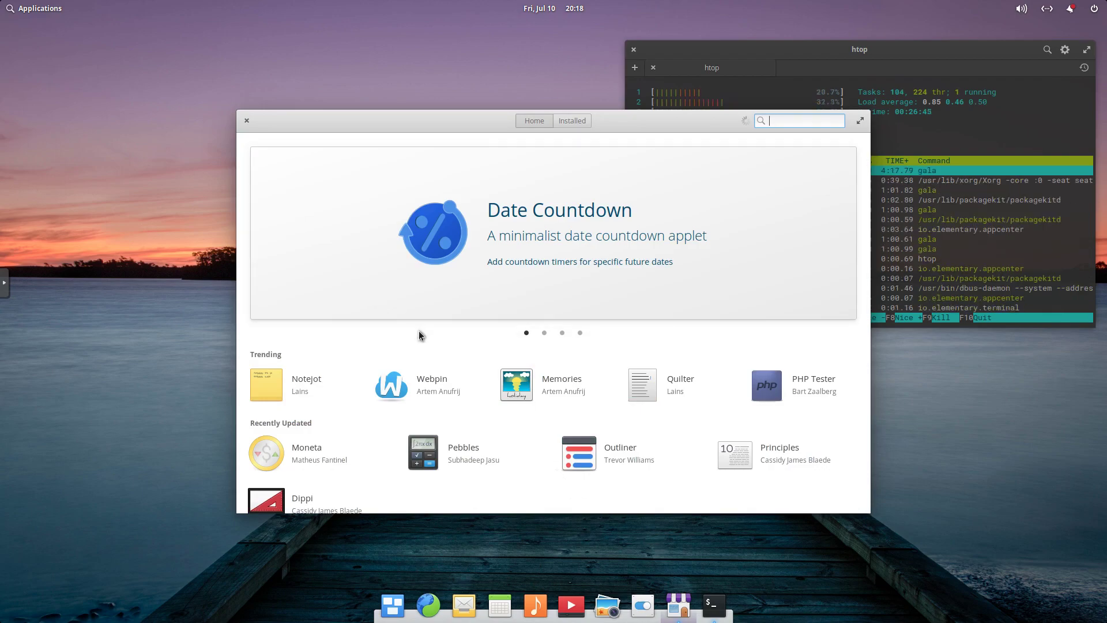
scroll(419, 330, "down", 1)
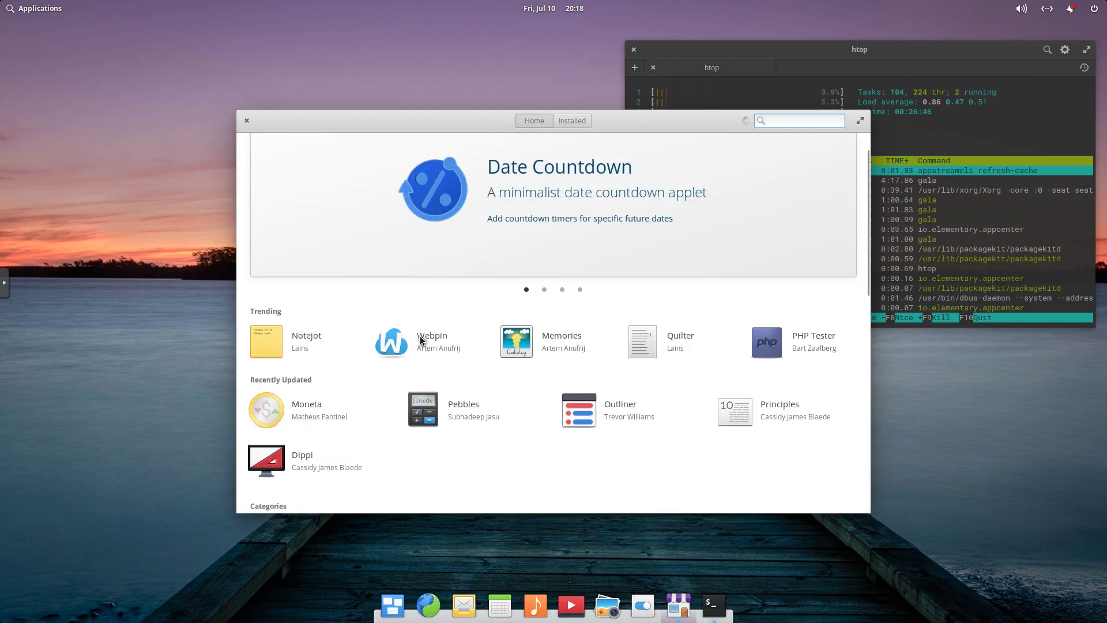
scroll(421, 341, "down", 1)
scroll(421, 341, "down", 2)
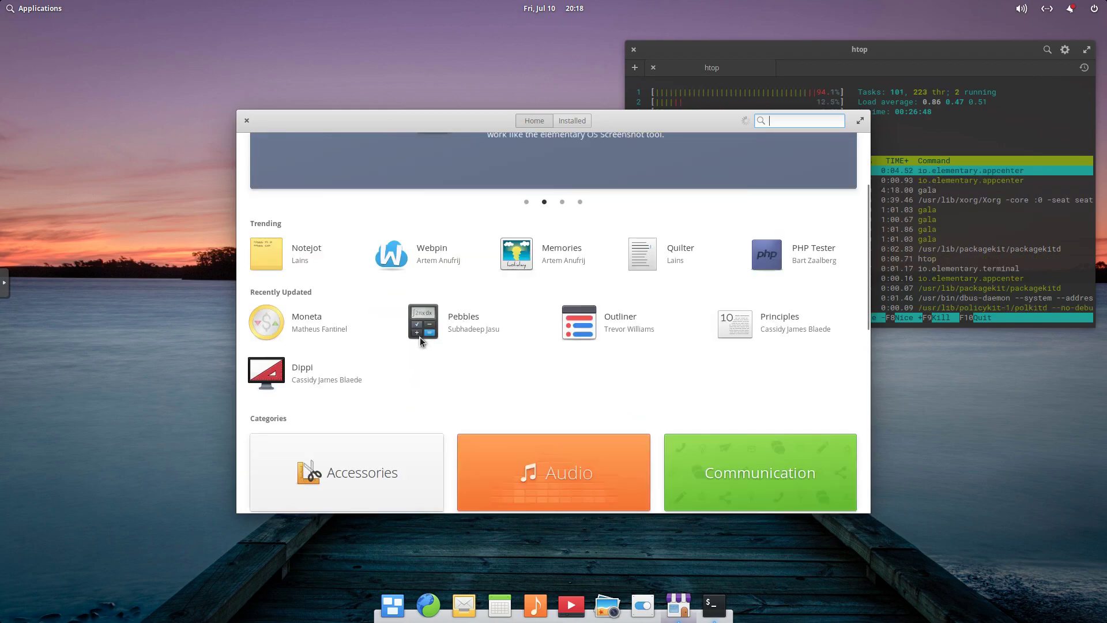
scroll(421, 341, "down", 1)
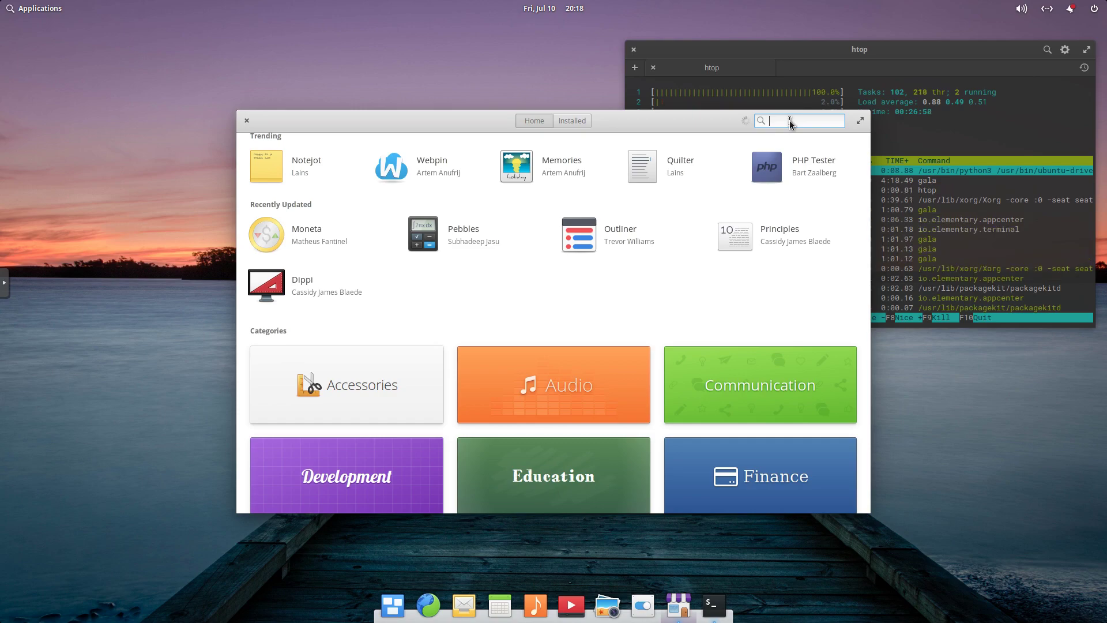
left_click(577, 120)
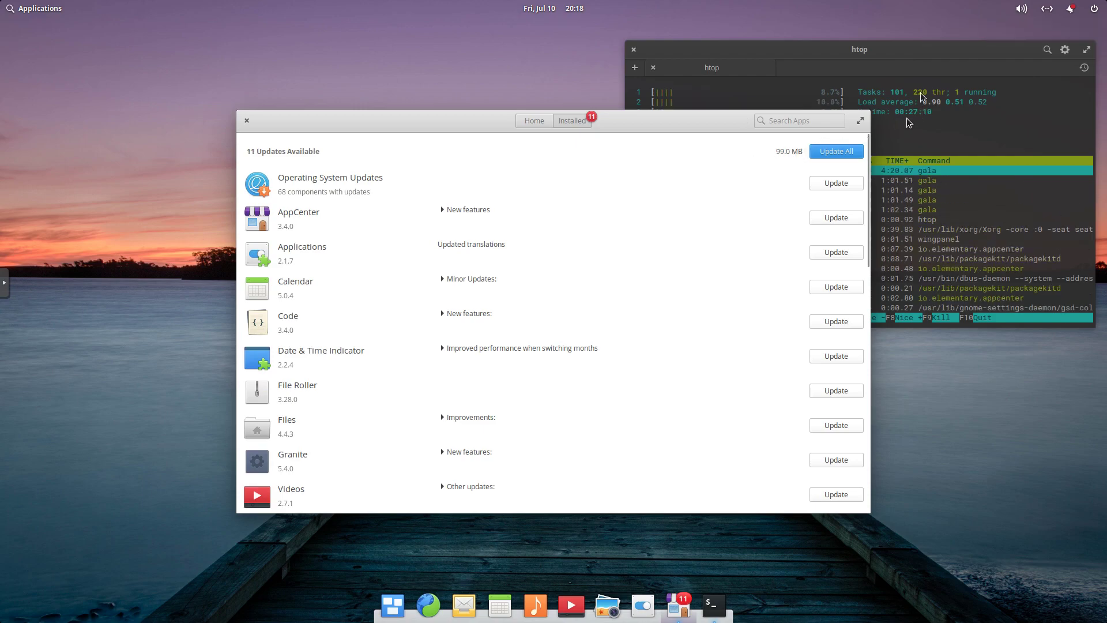
Turn on Do Not Disturb for notifications, then return AppCenter to Home and close it.
left_click(1070, 11)
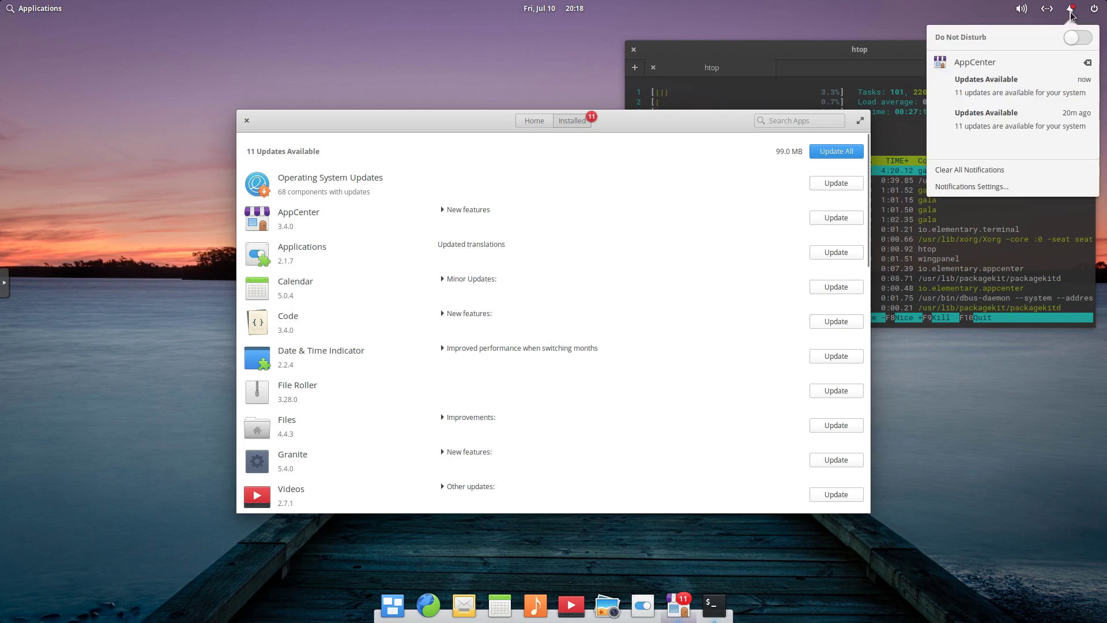
left_click(1085, 39)
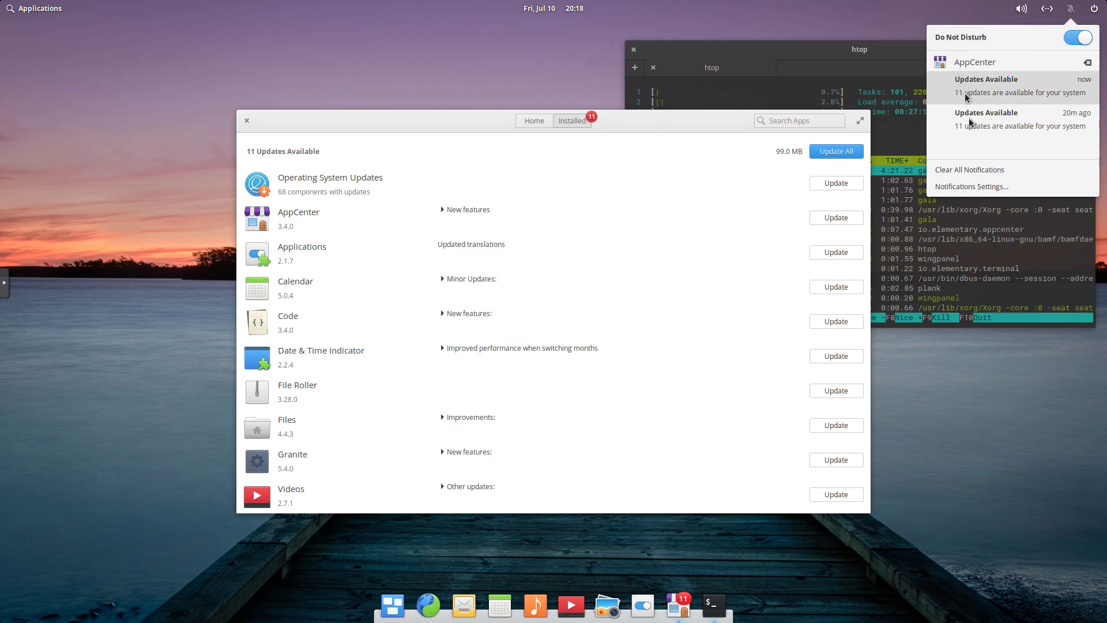
left_click(979, 178)
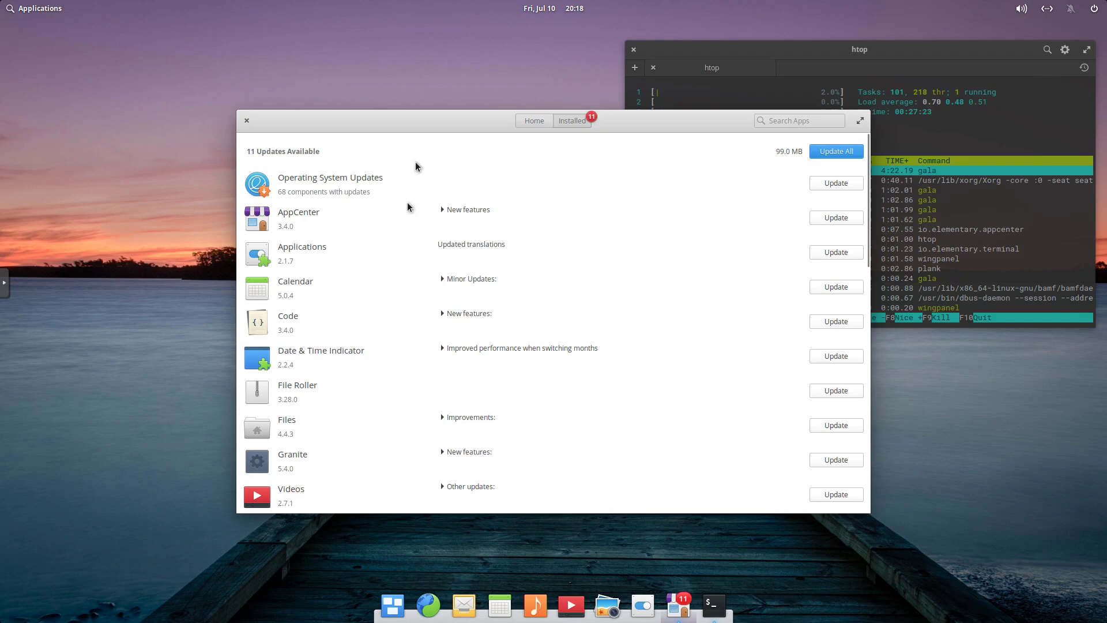
left_click(544, 120)
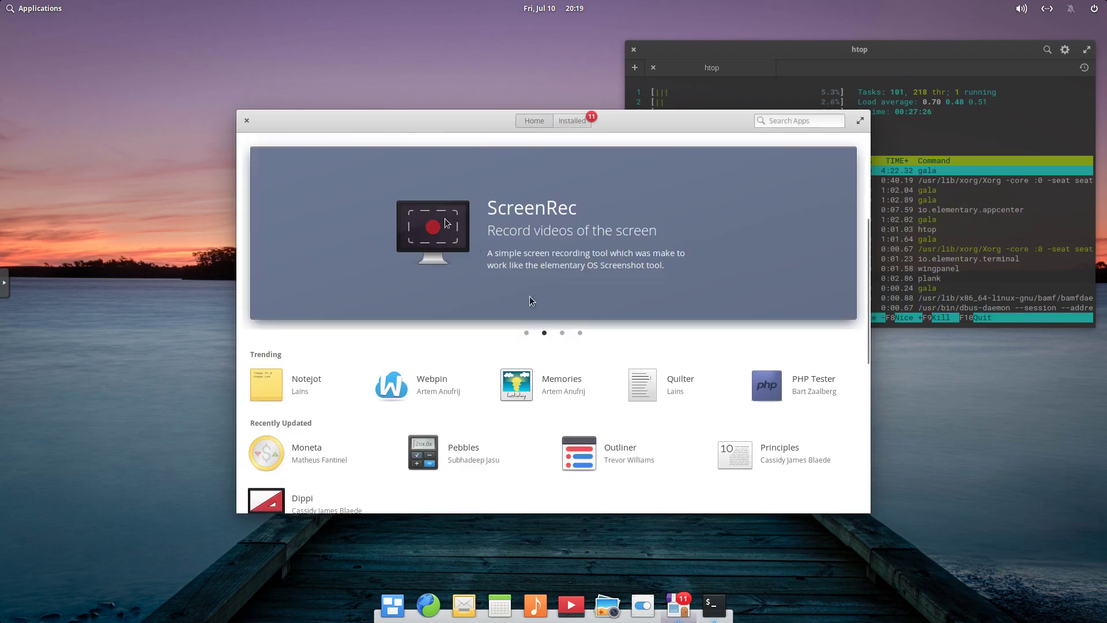
left_click(244, 120)
Open a new Terminal window and run 'sudo apt-get install vlc'.
right_click(715, 602)
left_click(713, 557)
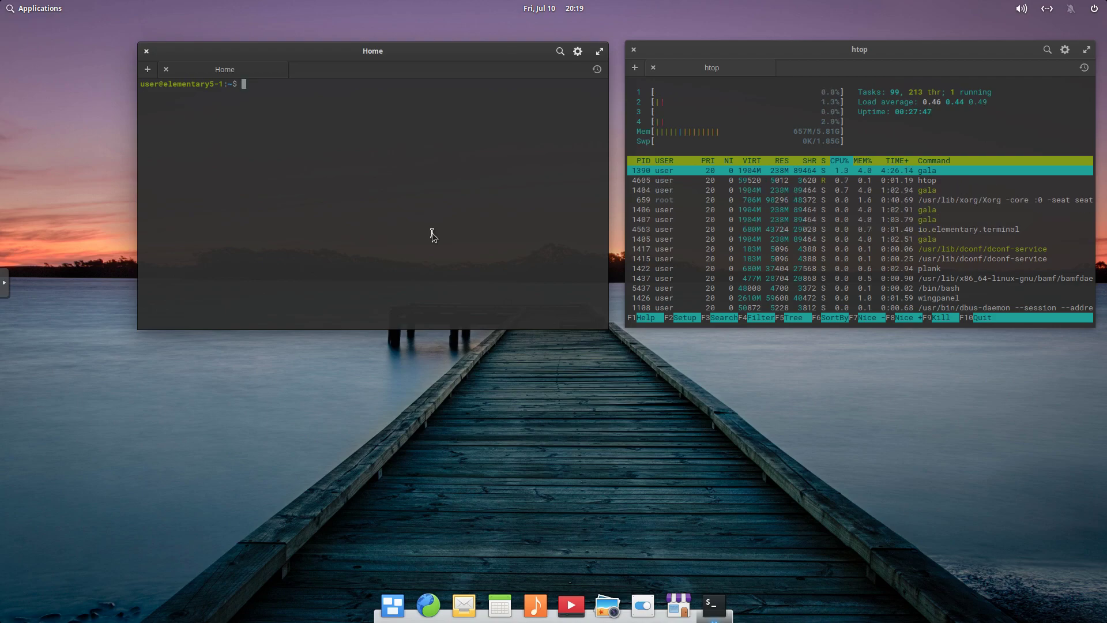
type("sudo apt-get ")
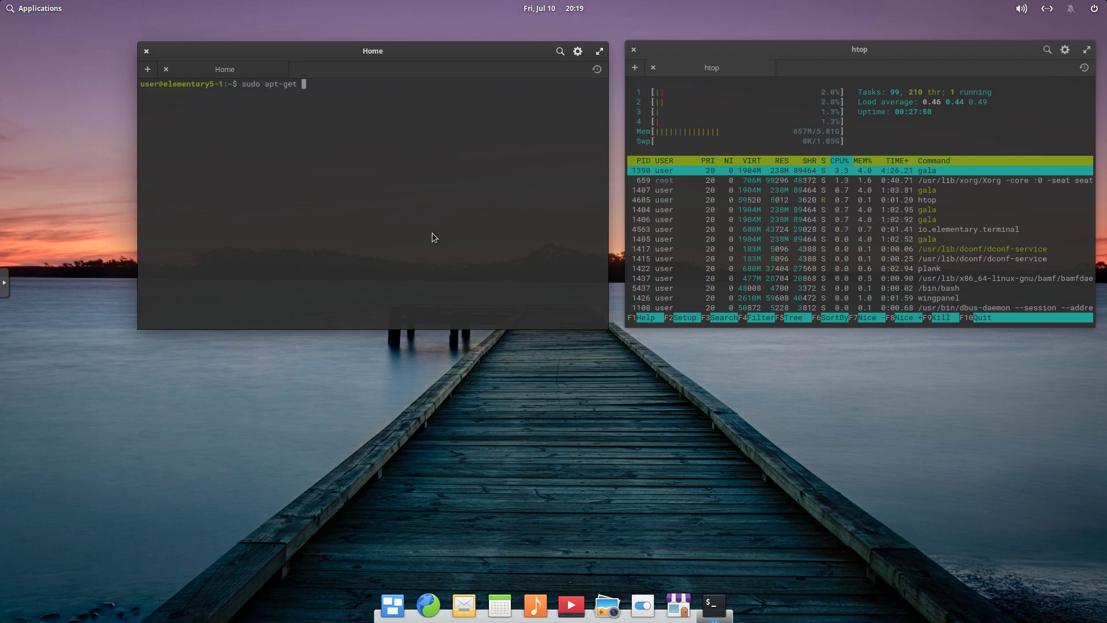
type("install vlc")
key("Return")
Enter the sudo password and answer y to install VLC's 47 new packages.
type("*********")
key("Return")
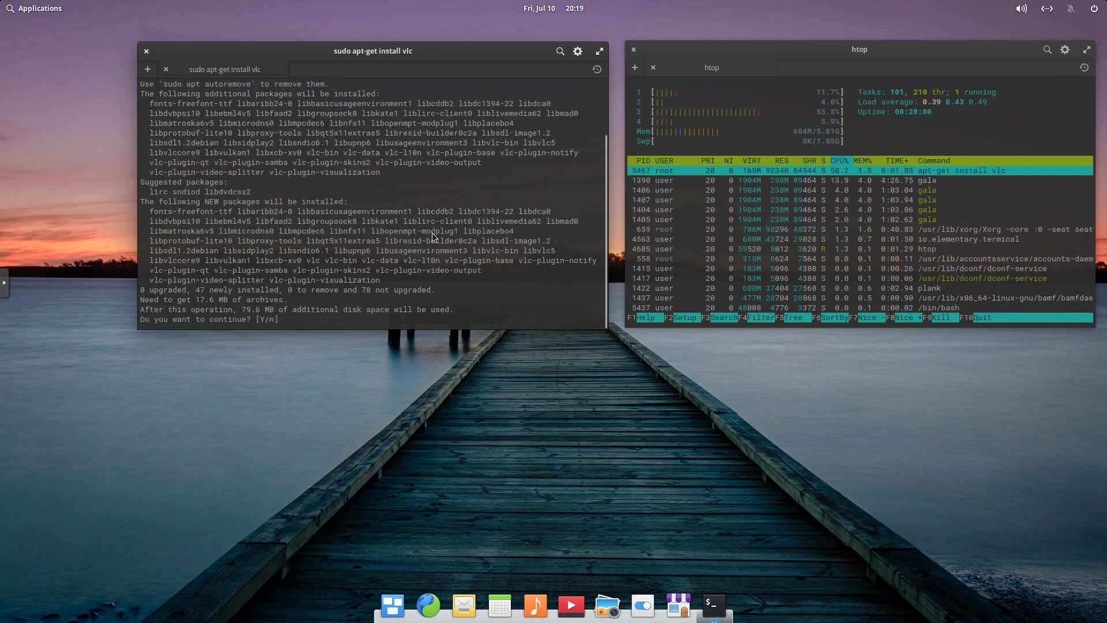
type("y")
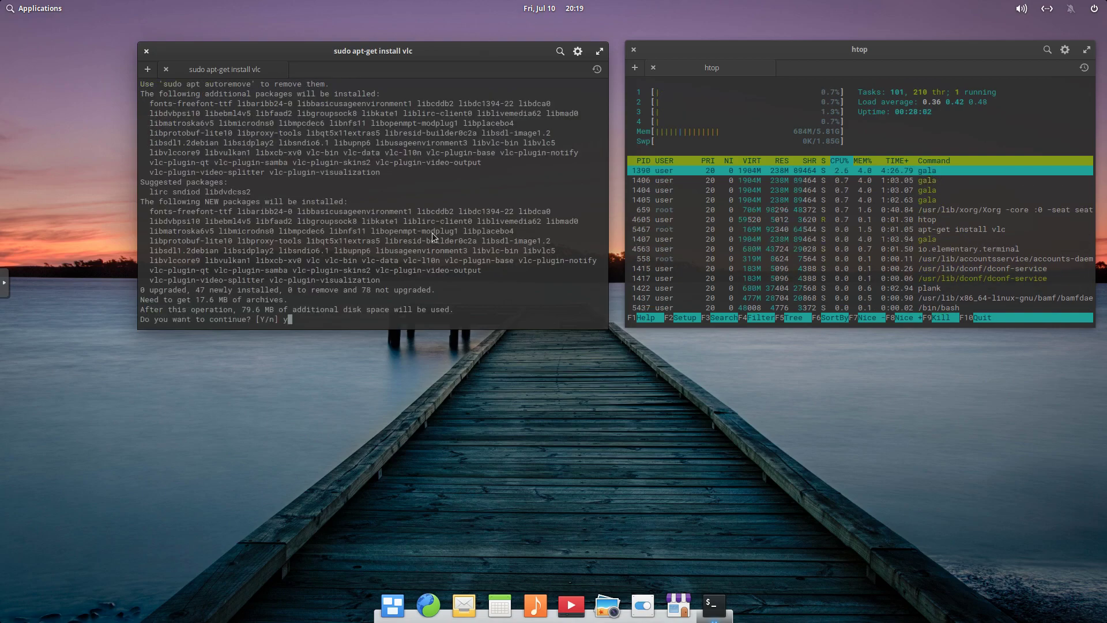
key("Return")
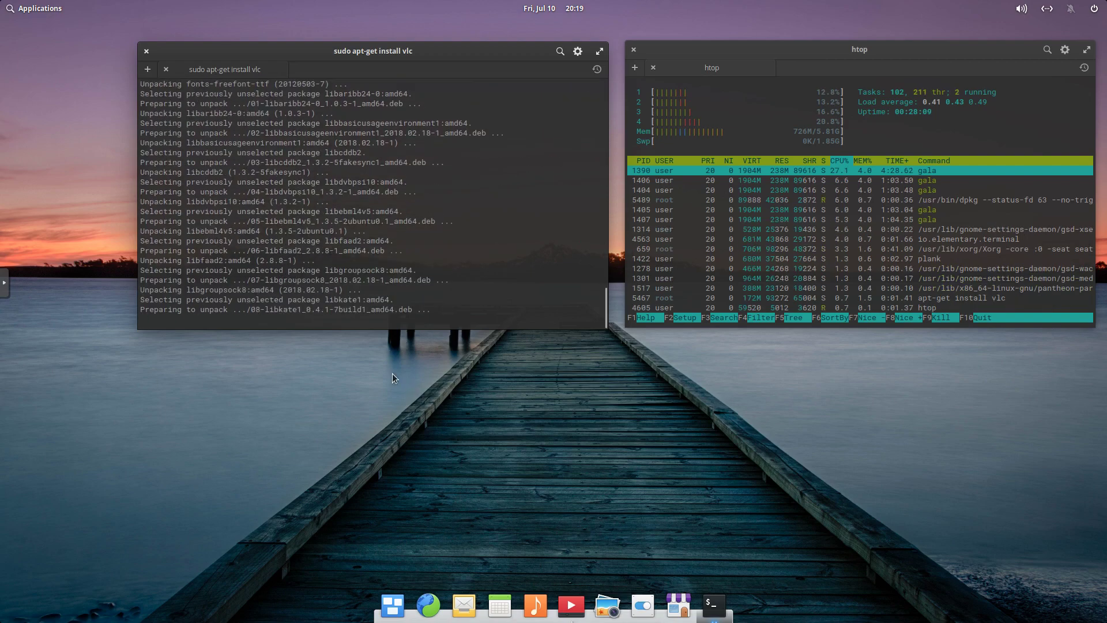
Unpin Music, Videos, Calendar, Mail and Photos from the dock.
right_click(534, 603)
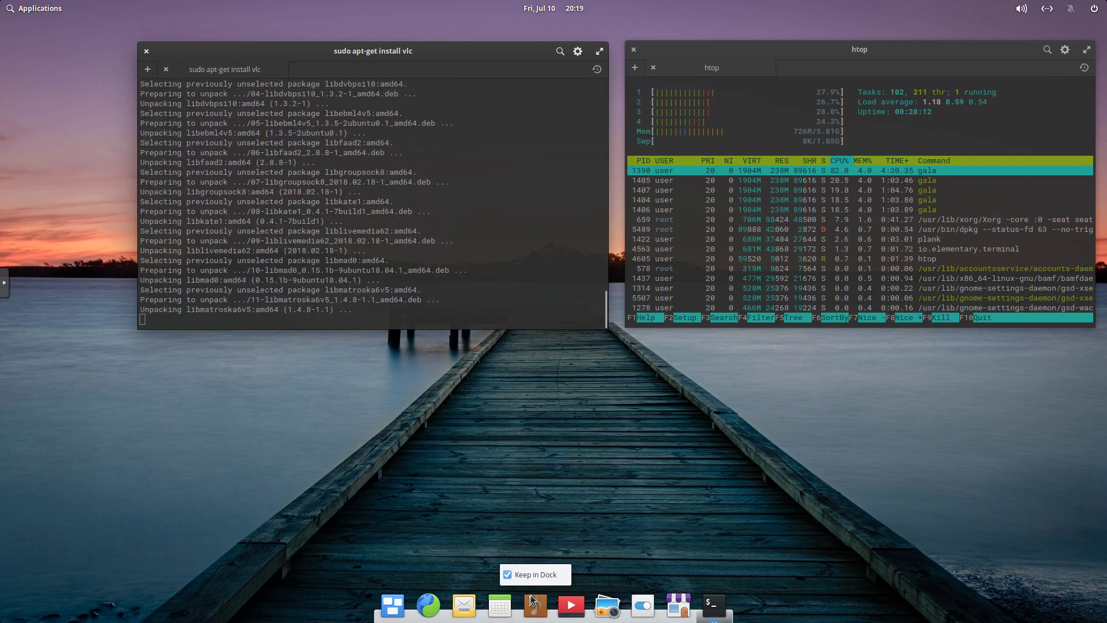
left_click(531, 576)
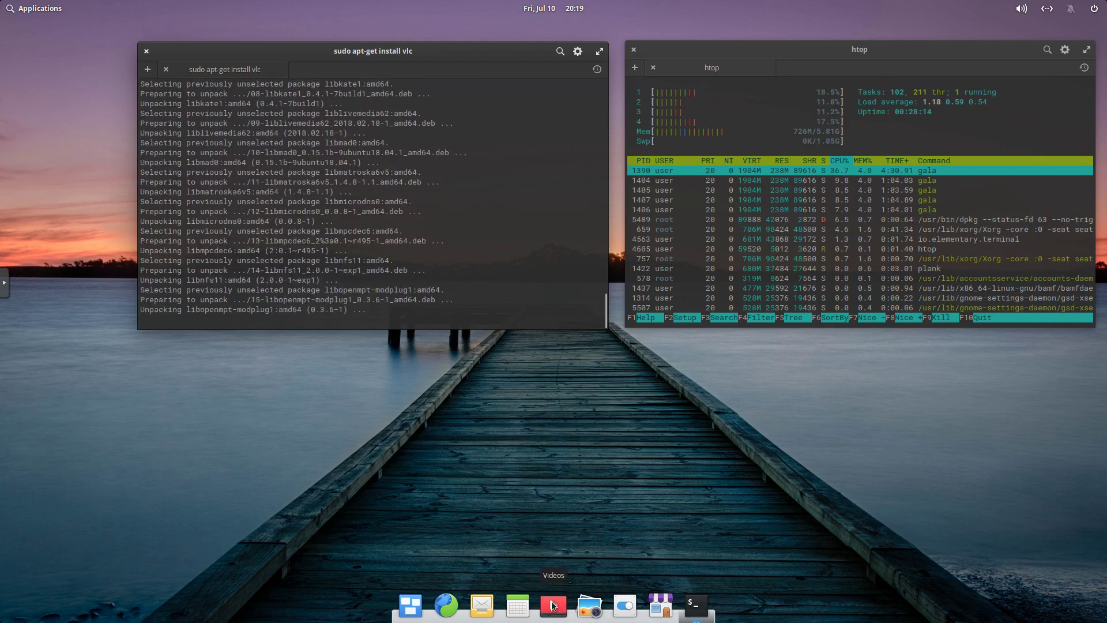
right_click(552, 605)
left_click(545, 576)
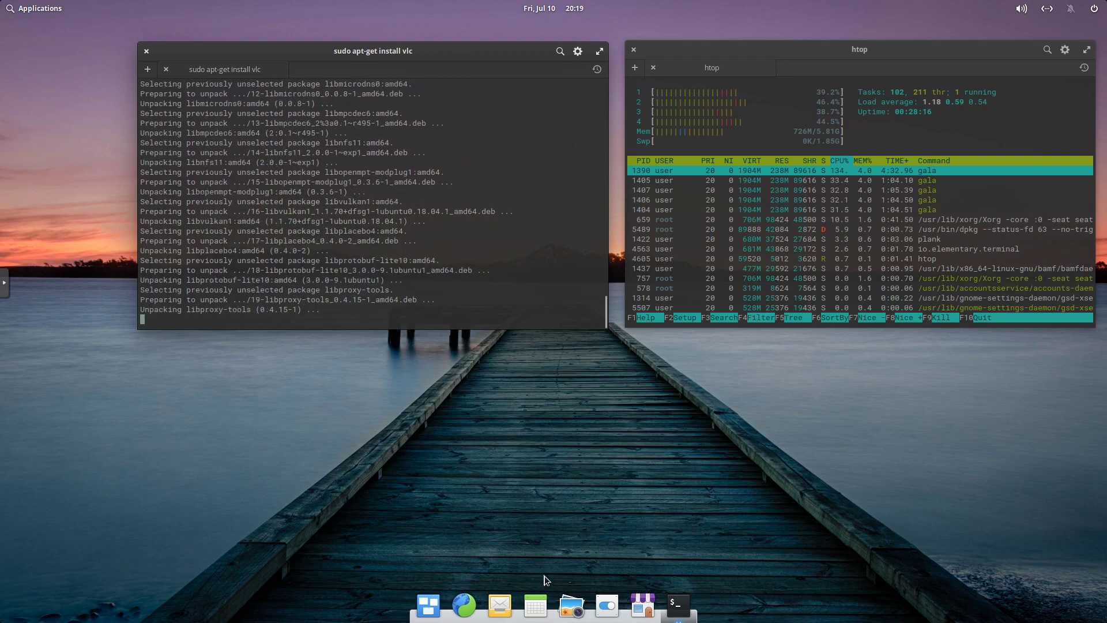
right_click(542, 604)
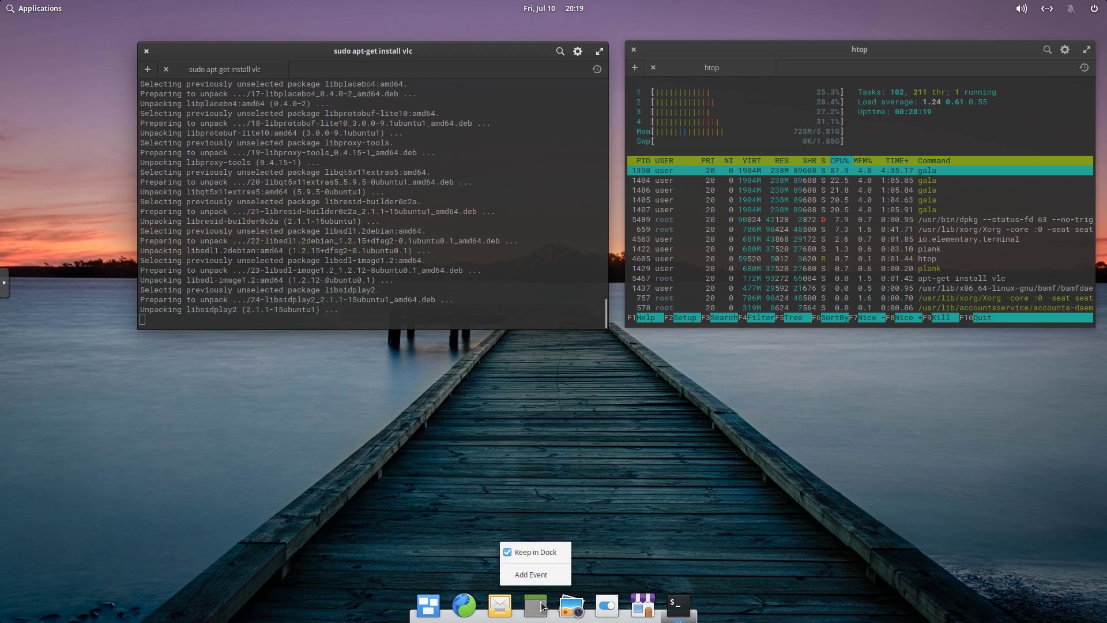
left_click(531, 575)
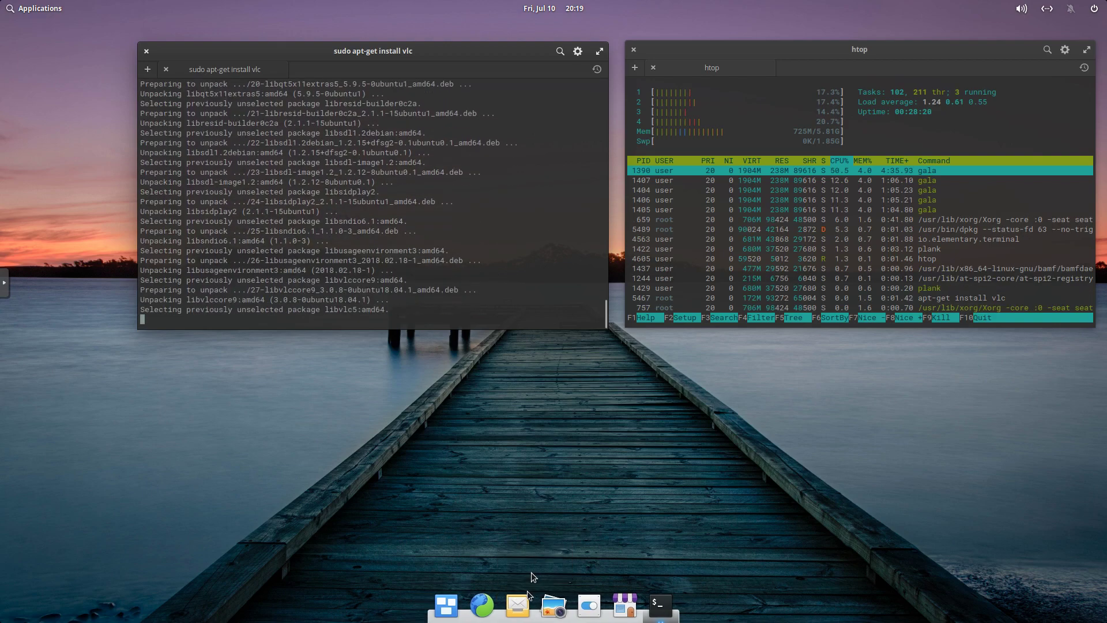
right_click(517, 604)
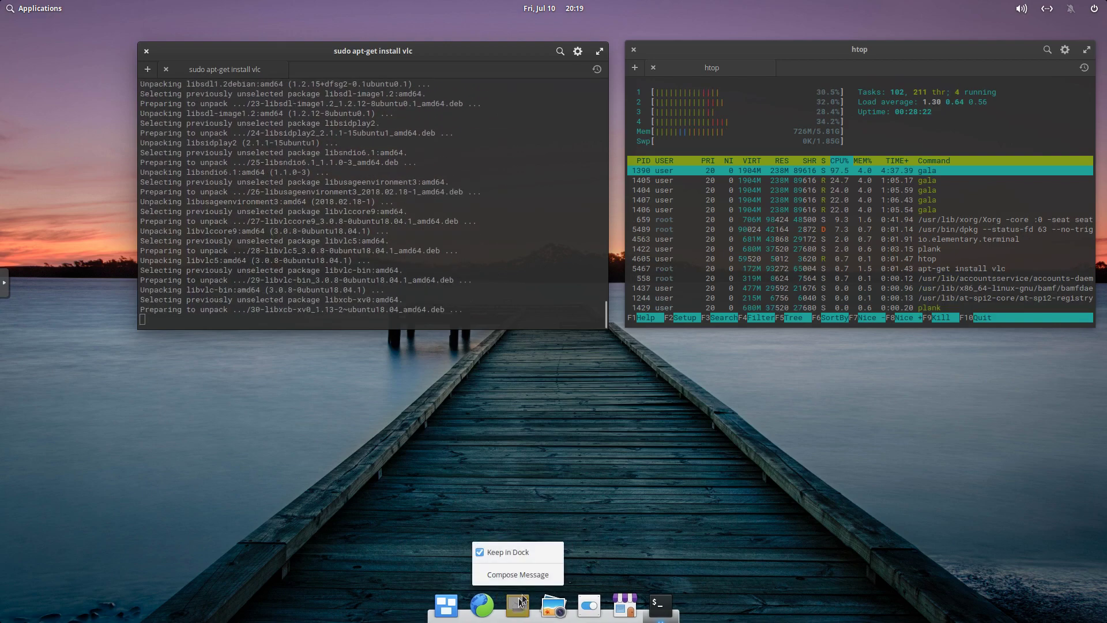
left_click(528, 551)
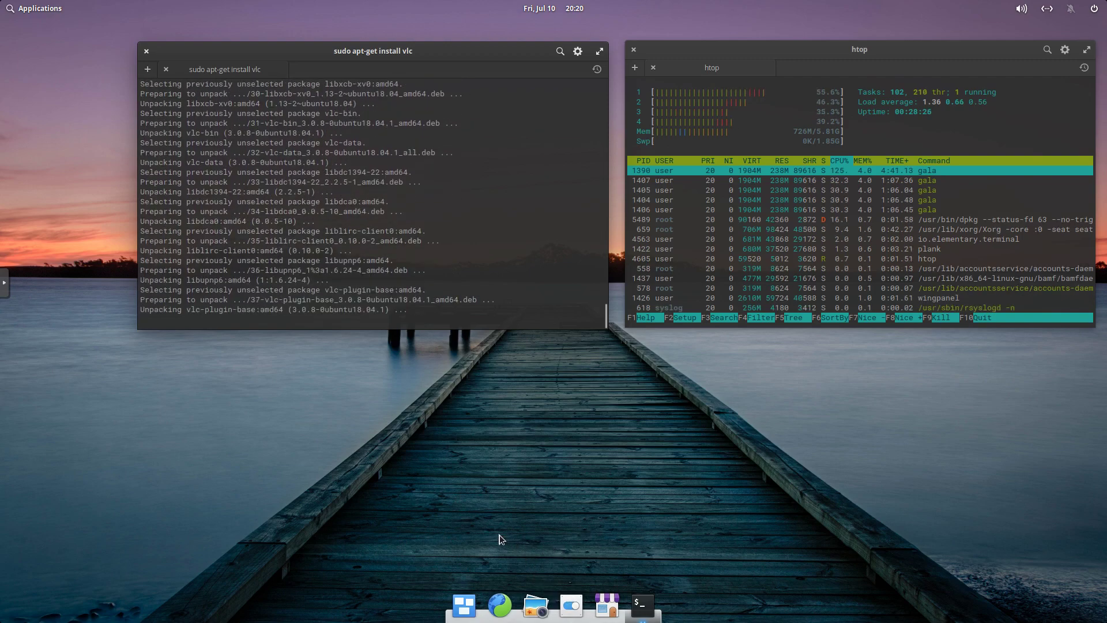
right_click(542, 611)
left_click(538, 578)
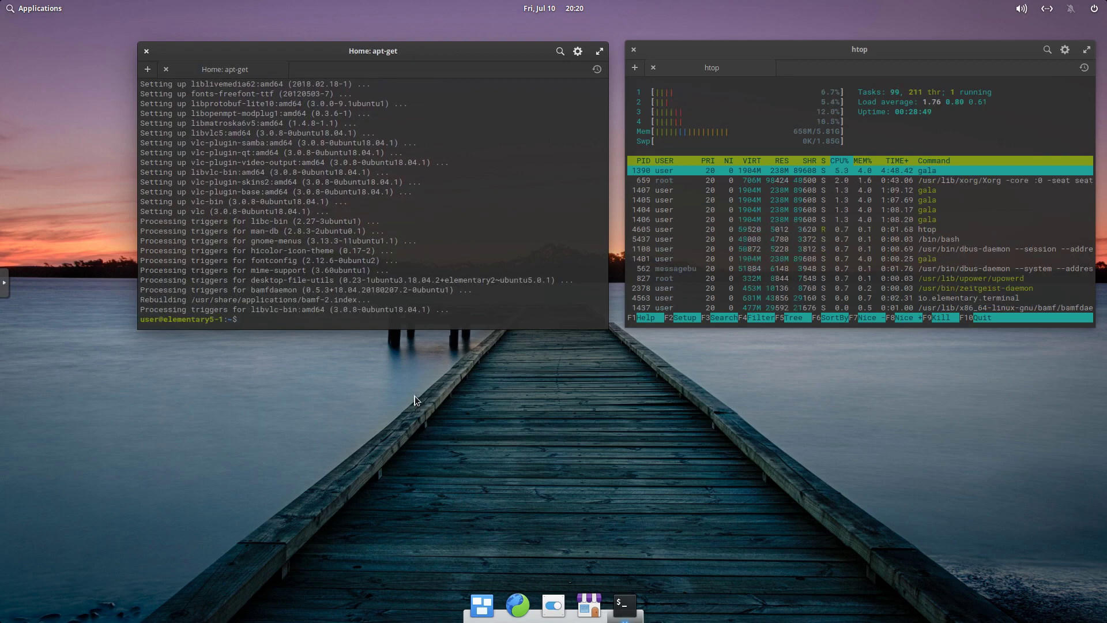
Launch VLC media player from page 2 of Applications and accept its privacy policy.
left_click(50, 9)
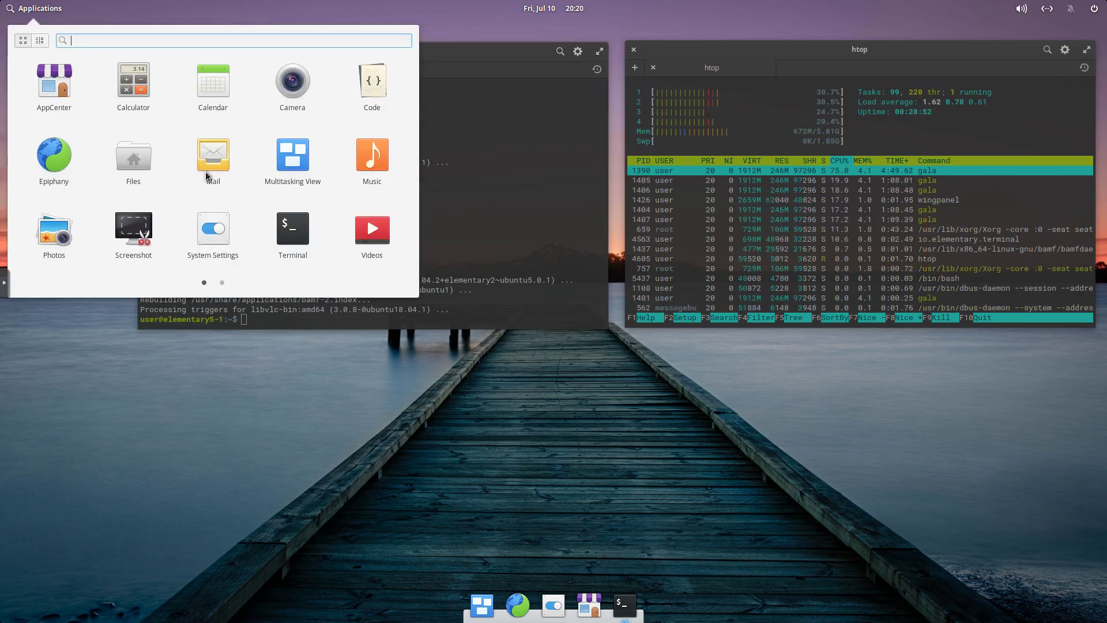
scroll(206, 194, "down", 1)
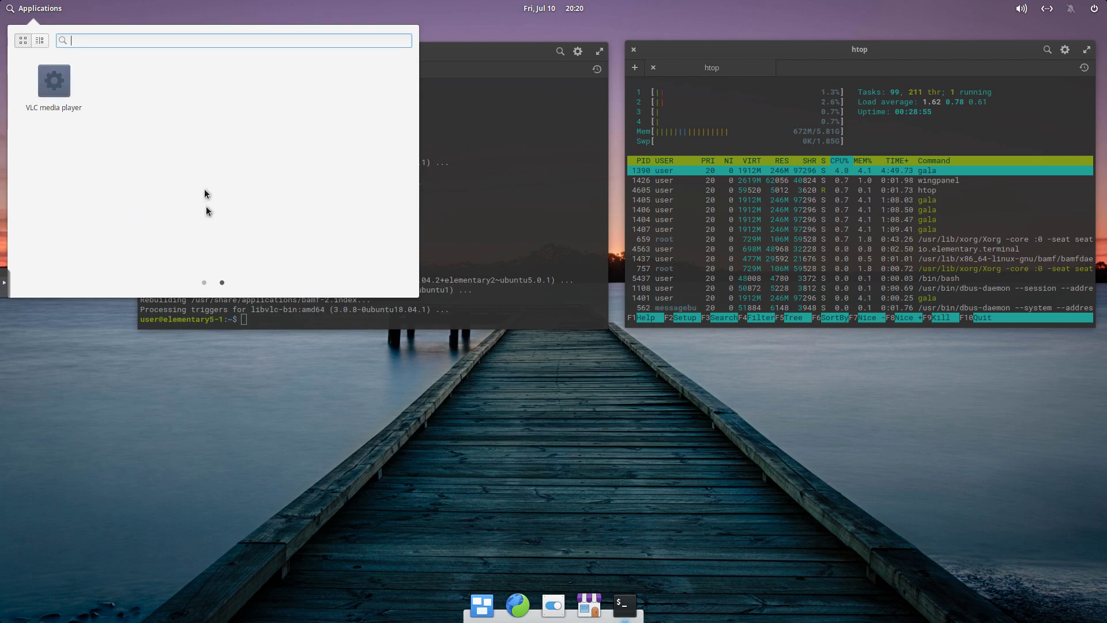
left_click(58, 86)
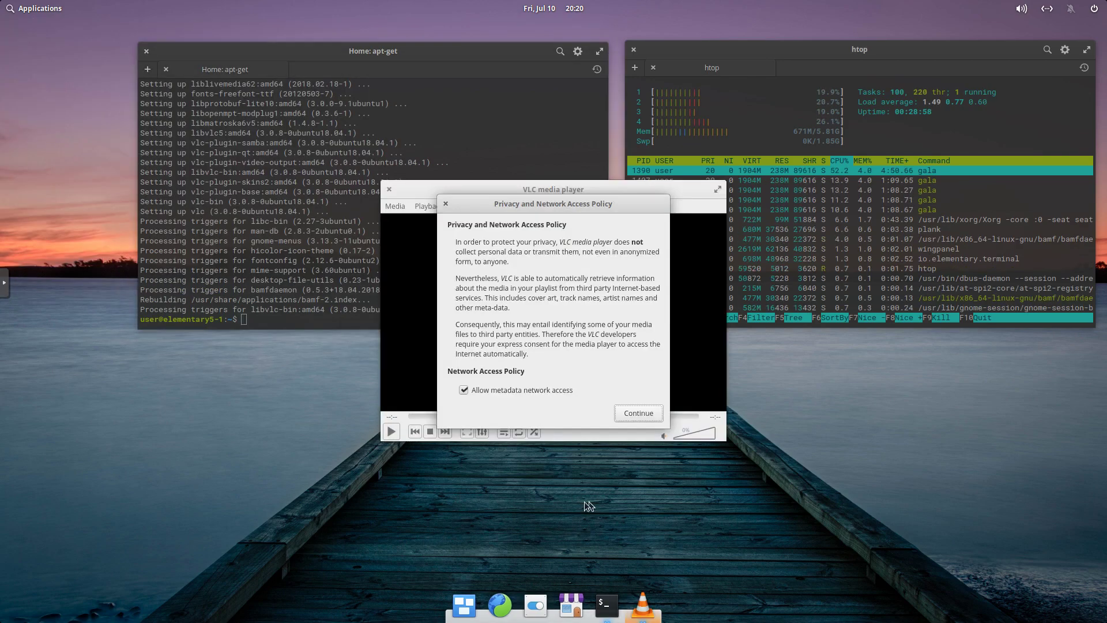
left_click(627, 414)
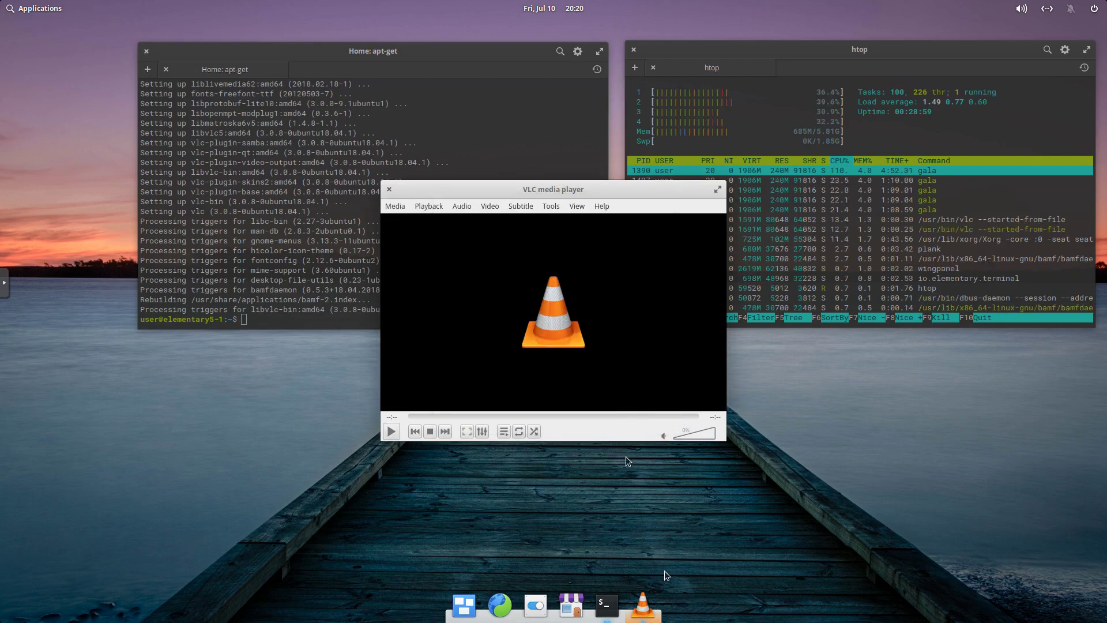
Keep VLC in the dock, then close the VLC window.
right_click(643, 607)
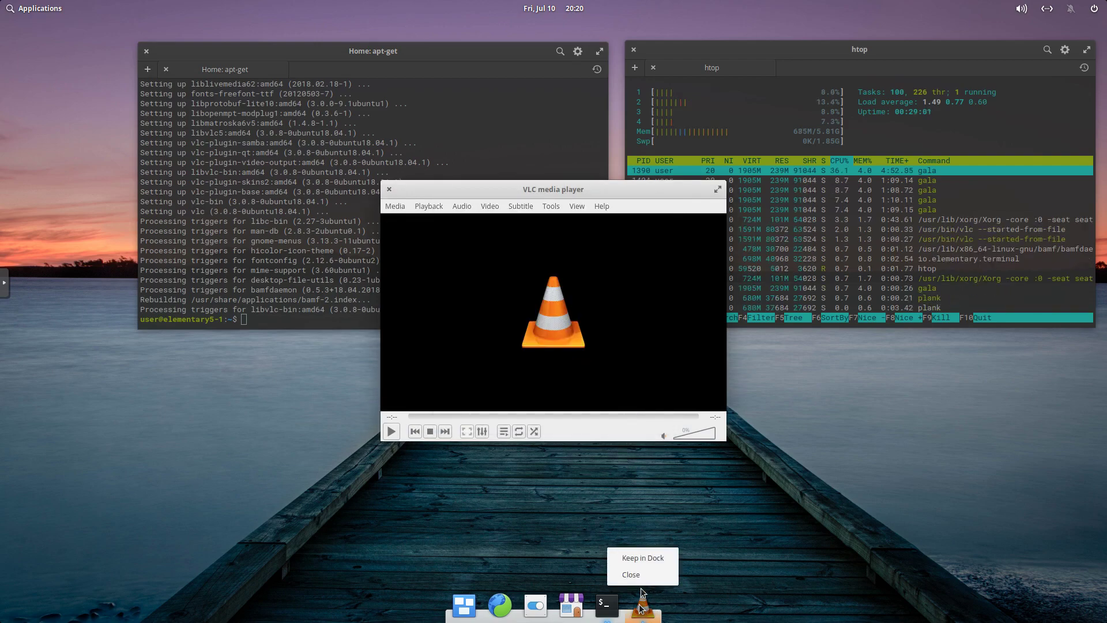
left_click(639, 559)
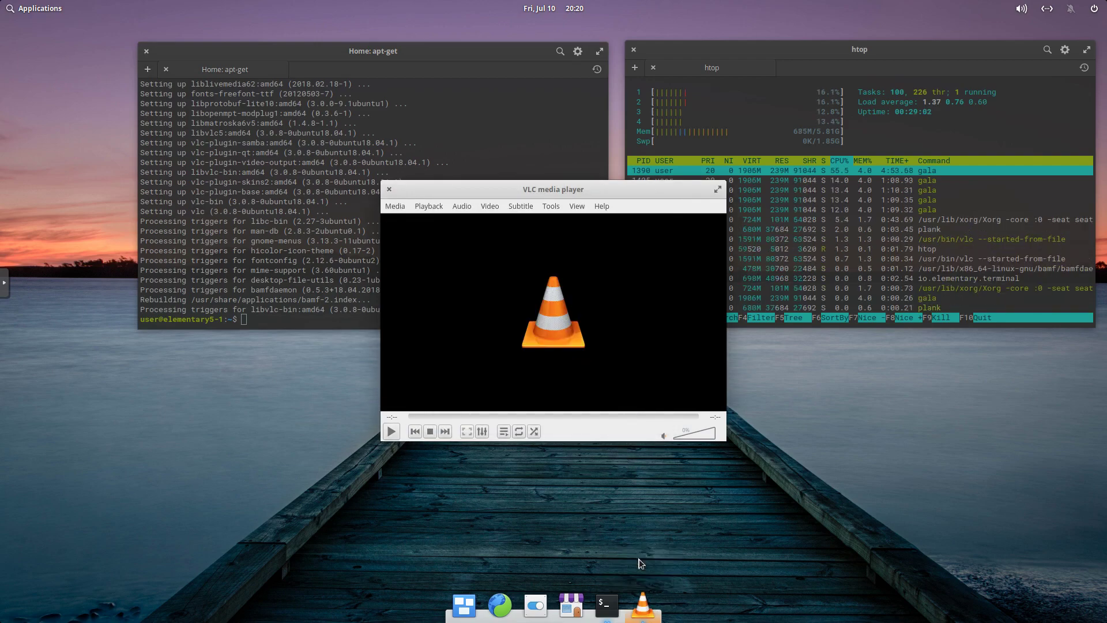
left_click(390, 189)
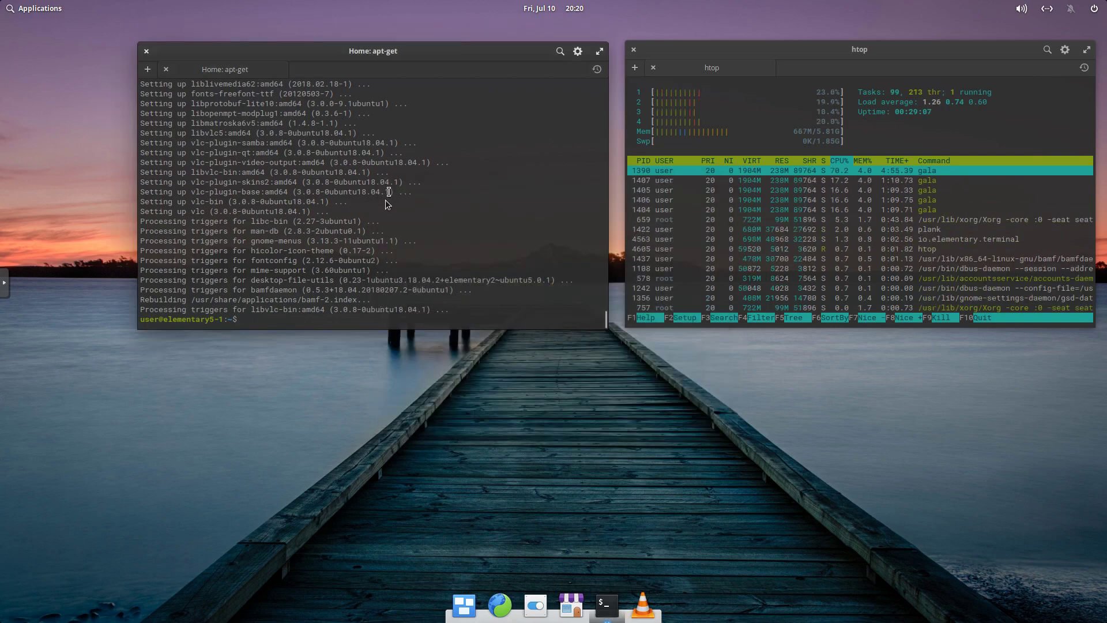
Edit the previous install command to 'sudo apt-get install synapse', run it, and confirm with y.
key("Up")
key("BackSpace")
key("BackSpace")
key("BackSpace")
type("synapse")
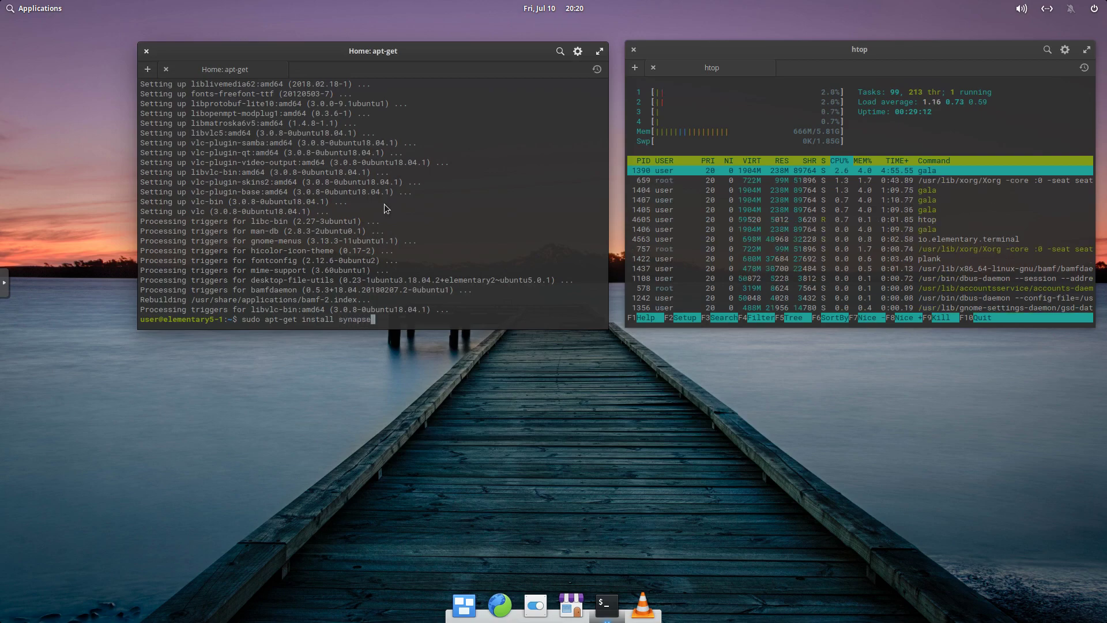
key("Return")
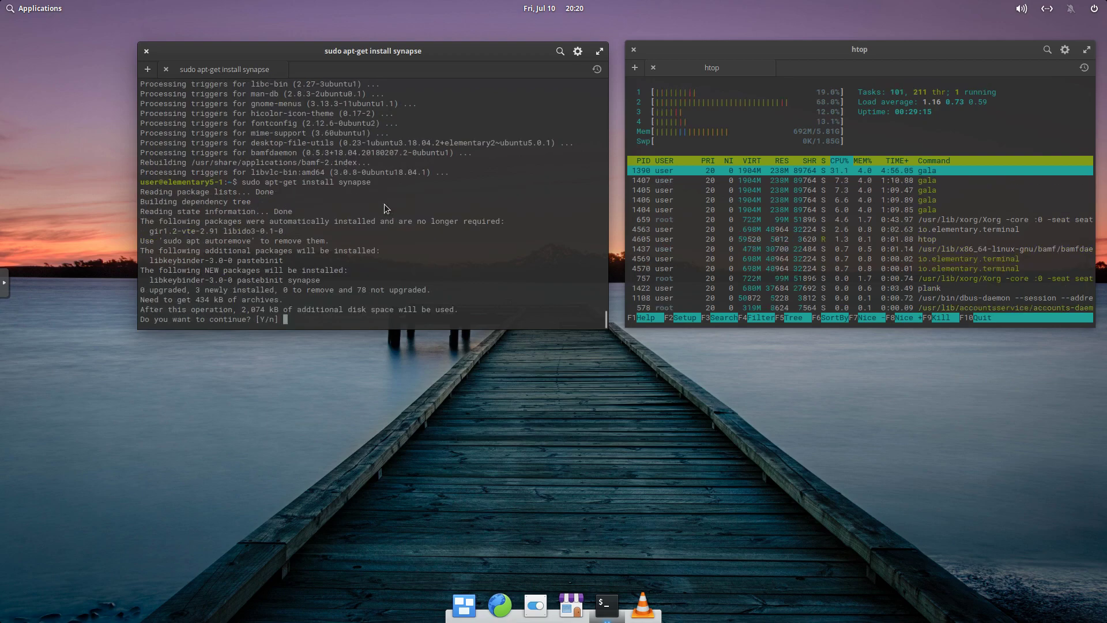
type("y")
key("Return")
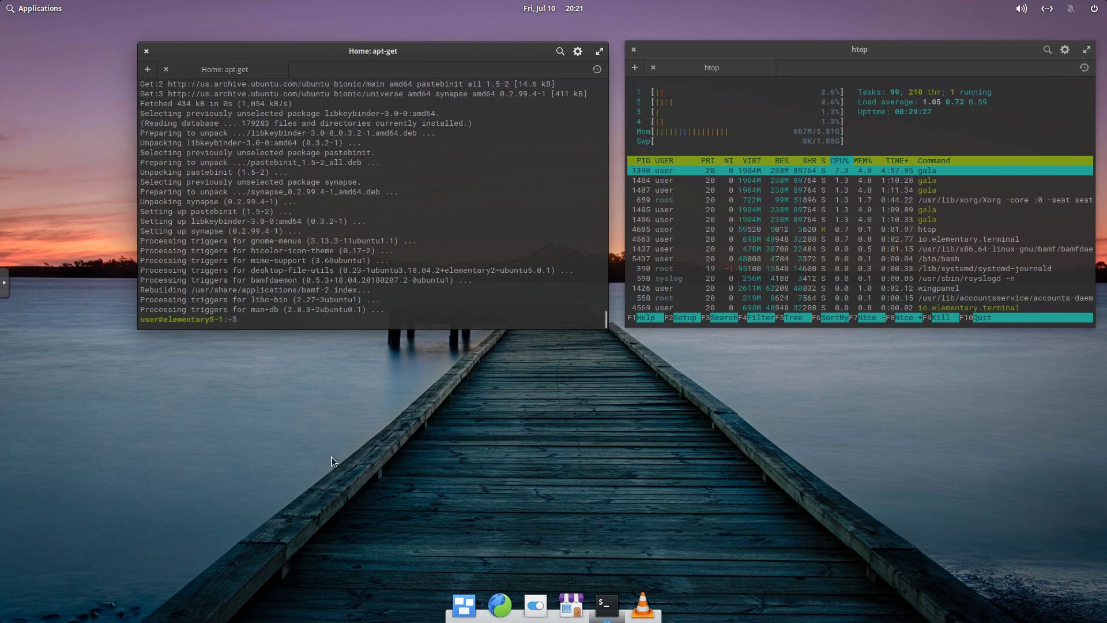
left_click(27, 7)
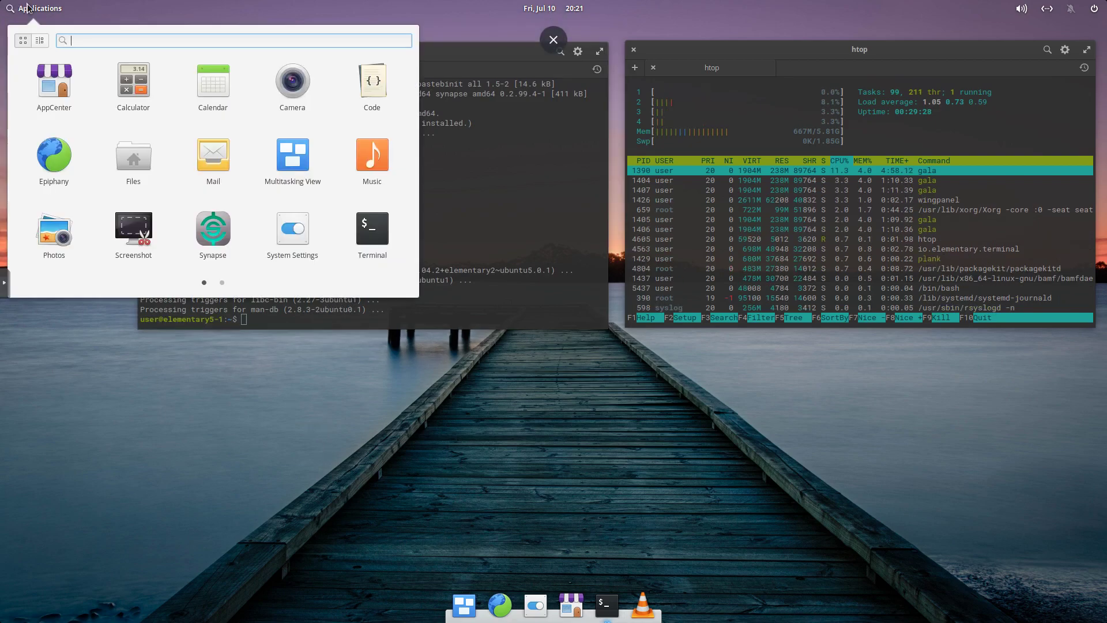
left_click(215, 228)
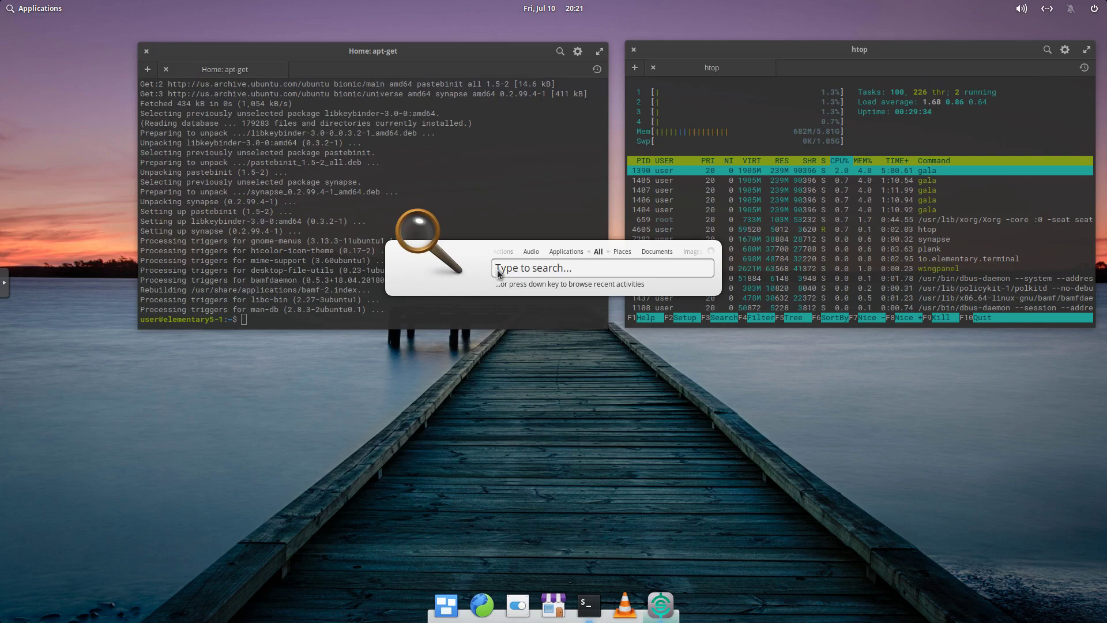
type("ter")
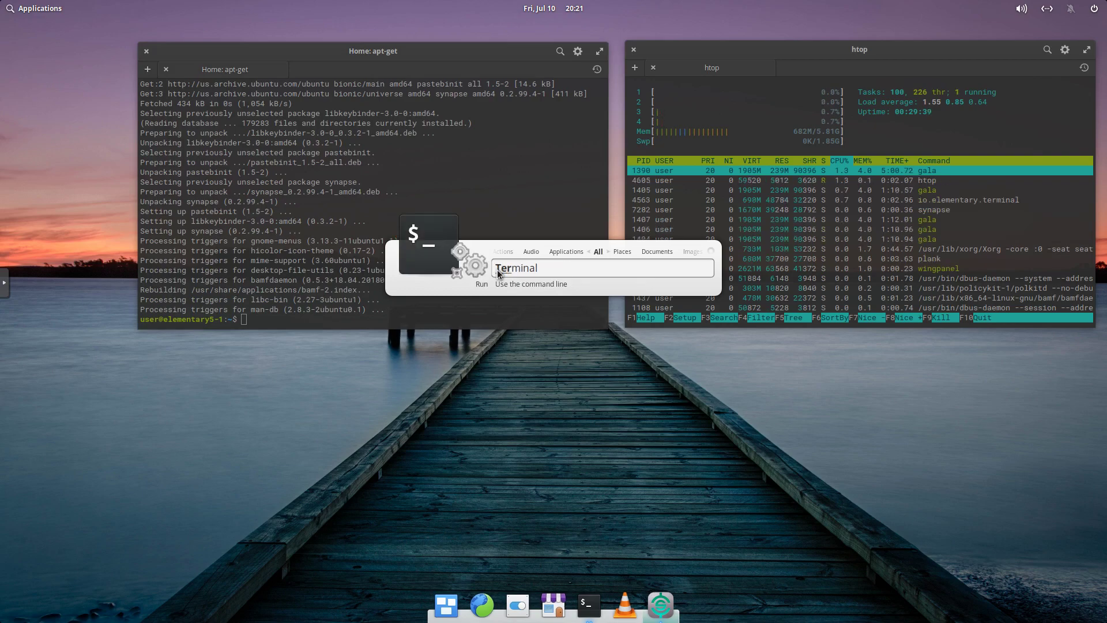
key("BackSpace")
key("BackSpace")
key("BackSpace")
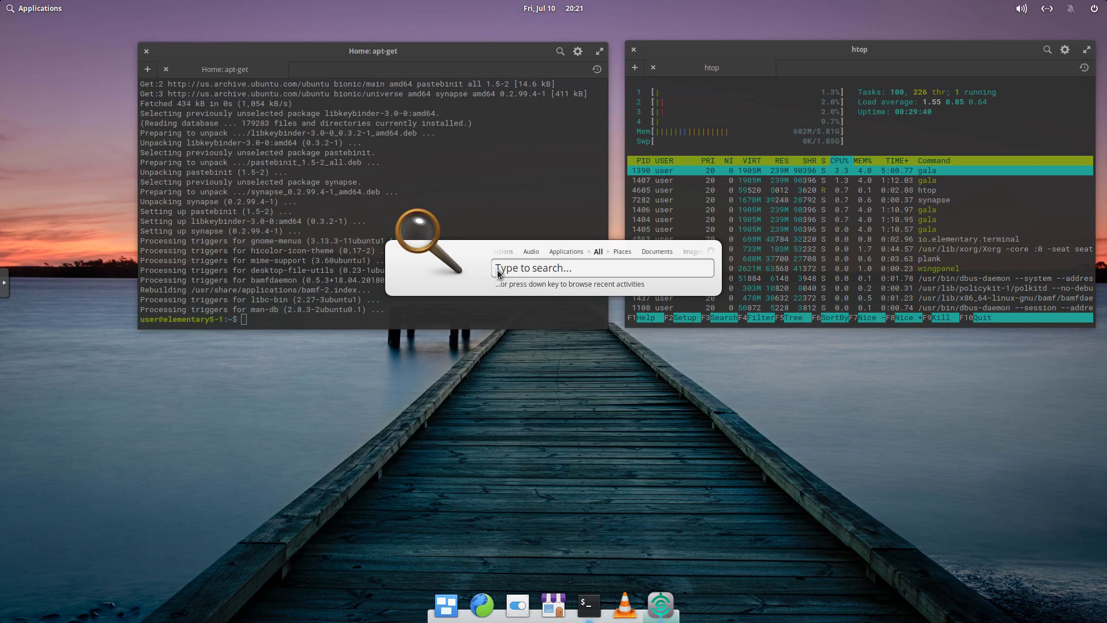
left_click(687, 498)
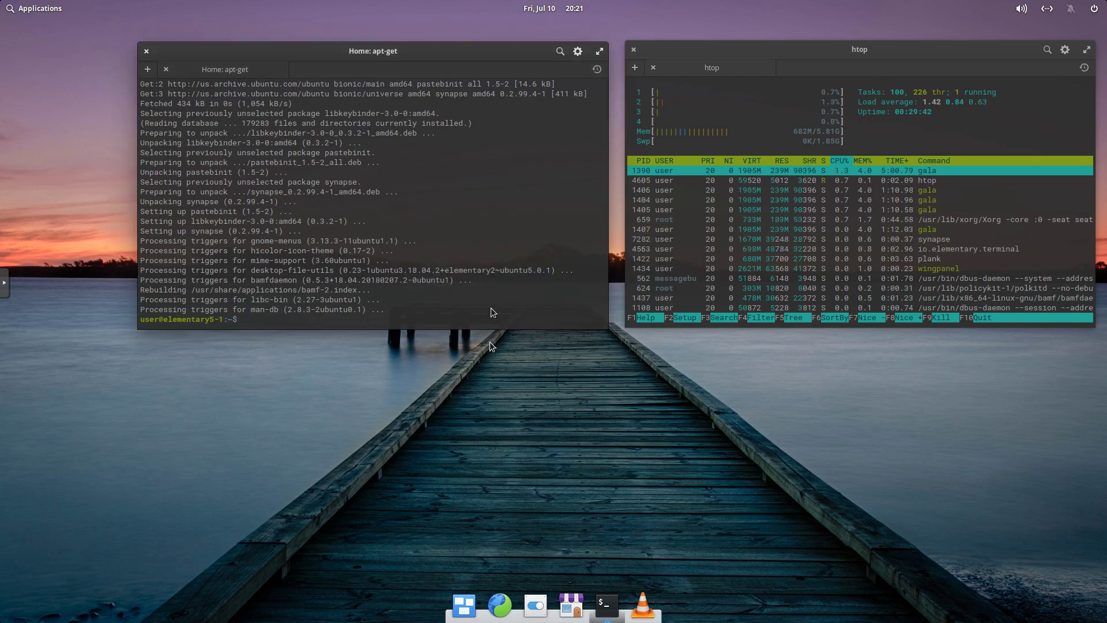
Run 'sudo apt-get install firefox' and confirm with y, then launch the Epiphany browser.
key("Up")
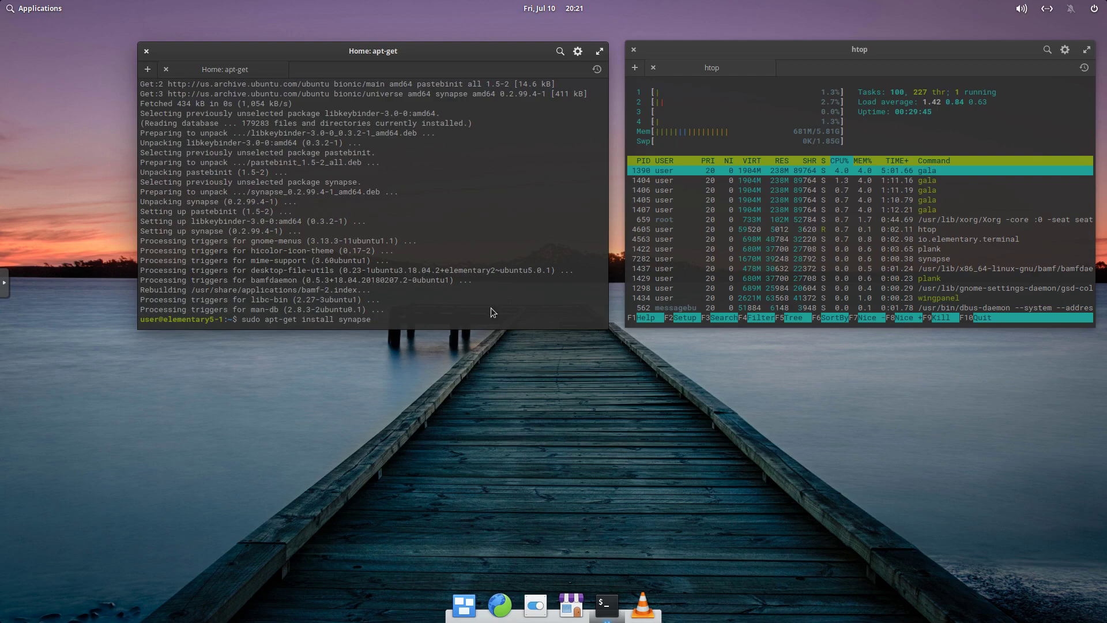
key("BackSpace")
key("BackSpace")
key("BackSpace")
key("BackSpace")
key("BackSpace")
key("BackSpace")
key("BackSpace")
type("firefox")
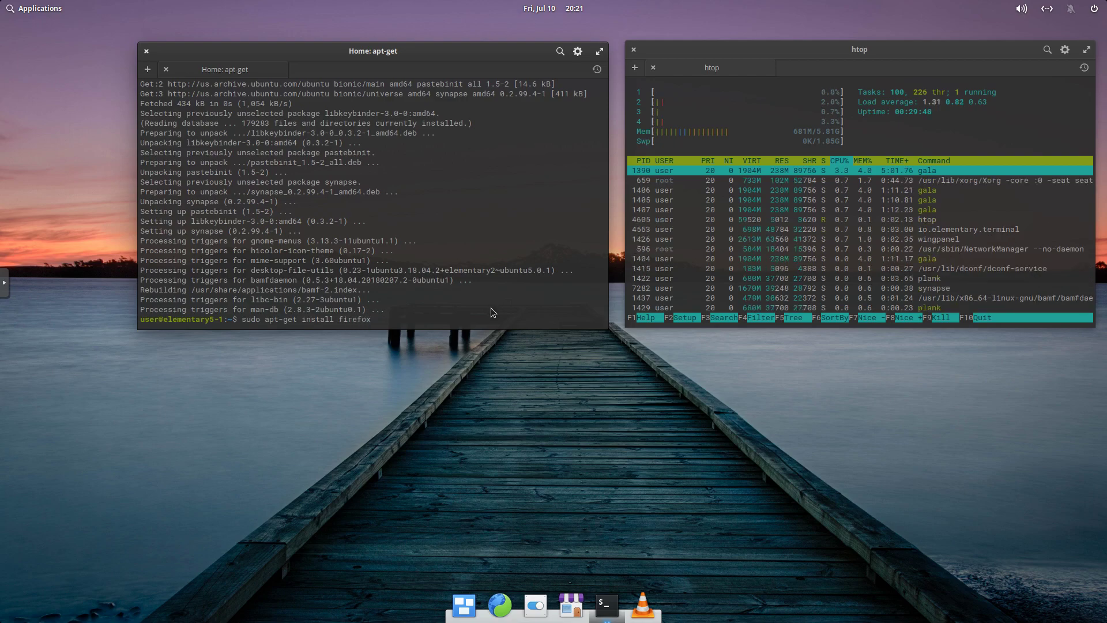
key("Return")
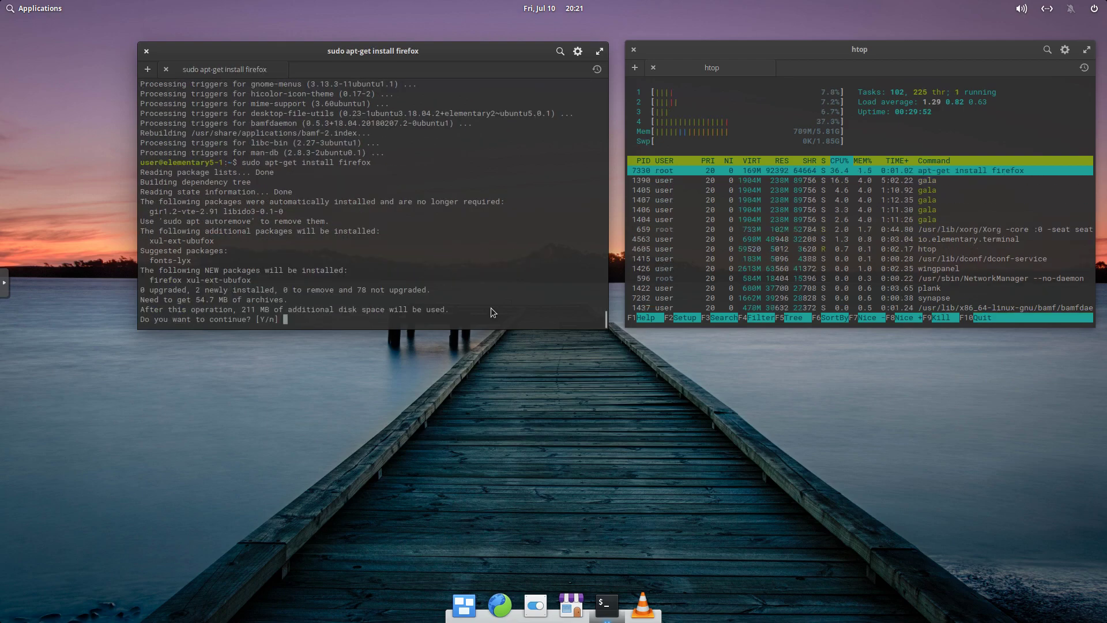
type("y")
key("Return")
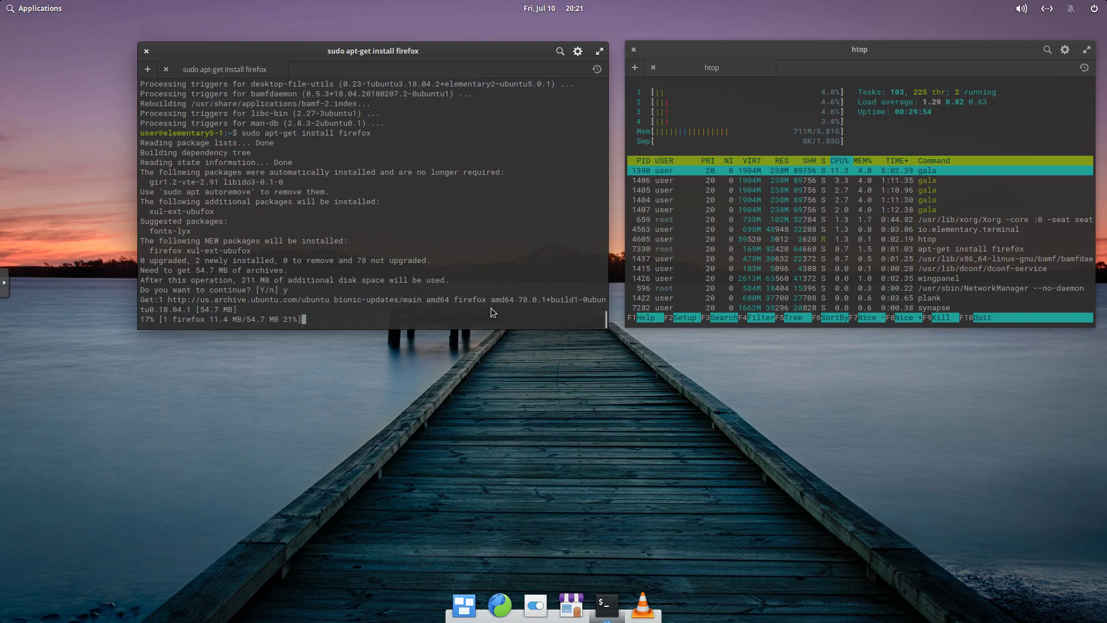
left_click(504, 611)
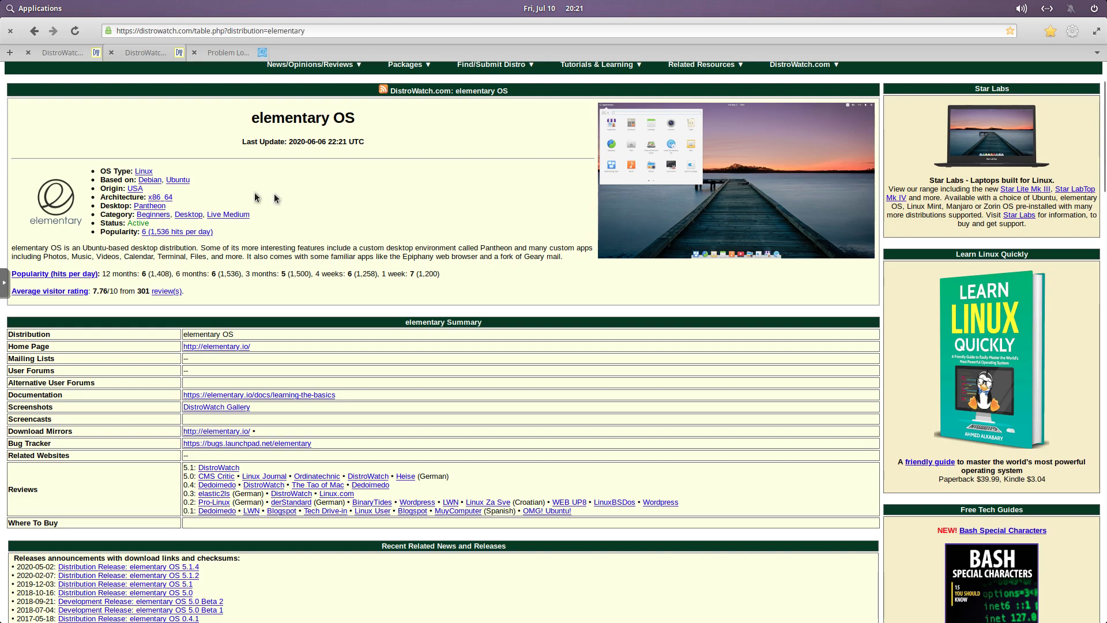
Close the 'Problem Loading' tab and load the elementary.io homepage from the saved bookmarks.
left_click(194, 52)
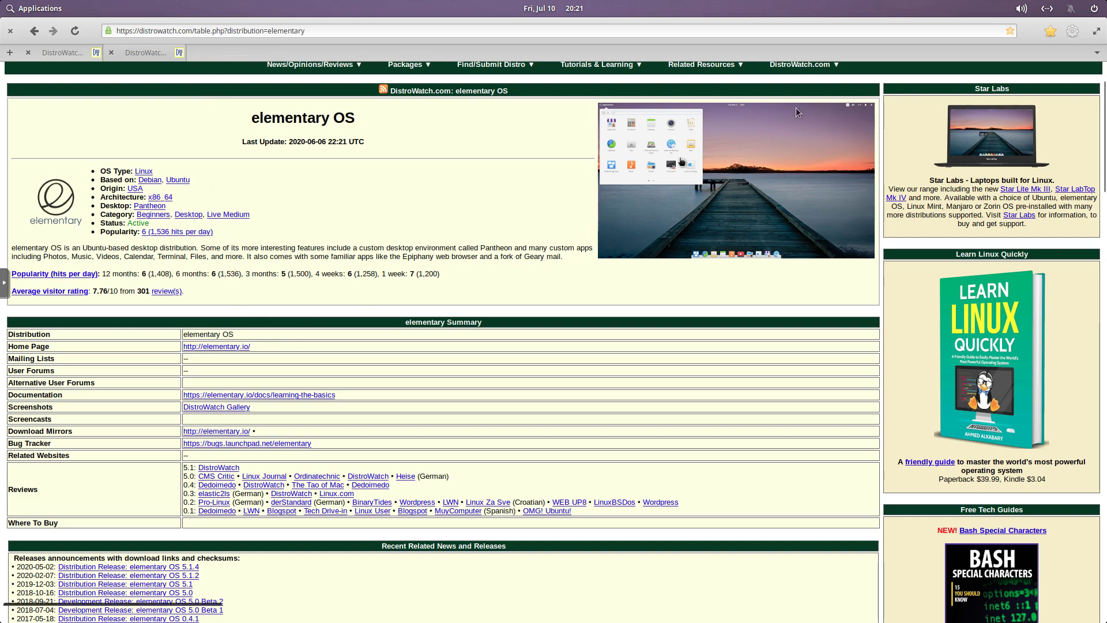
left_click(1052, 32)
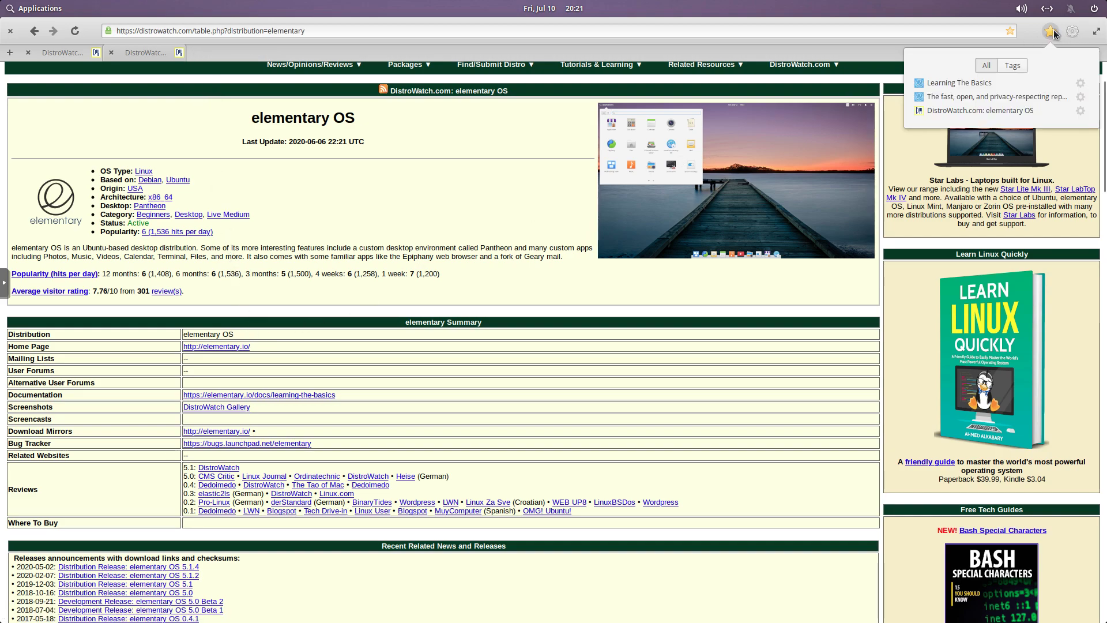
left_click(1015, 101)
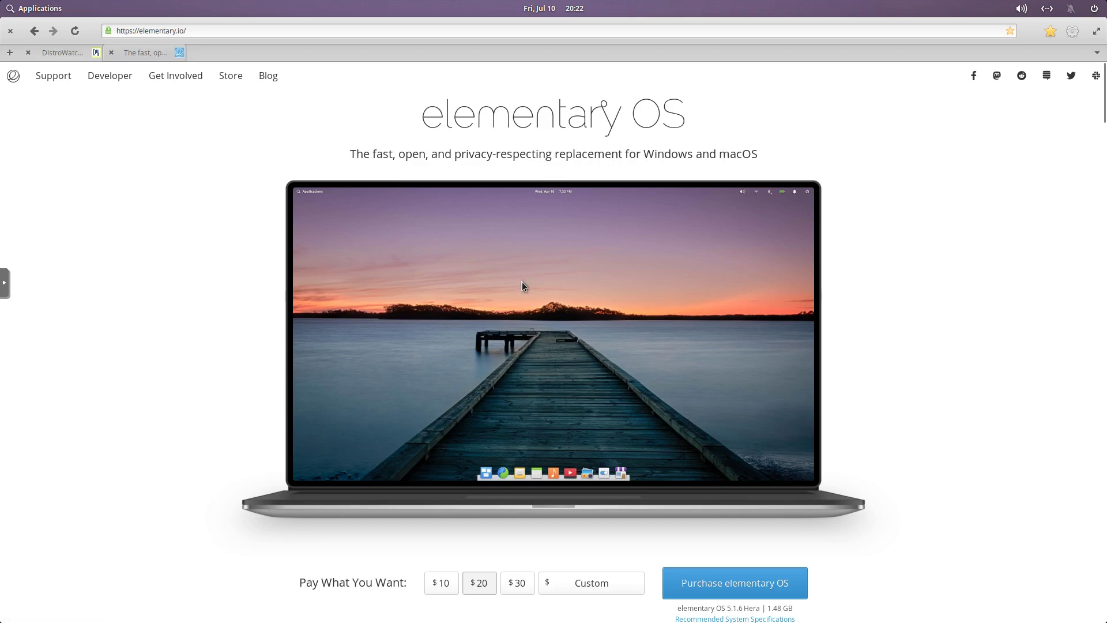
Reopen the elementary.io bookmark, enter 0 as the custom payment amount, then close the crashed browser window.
scroll(522, 283, "down", 3)
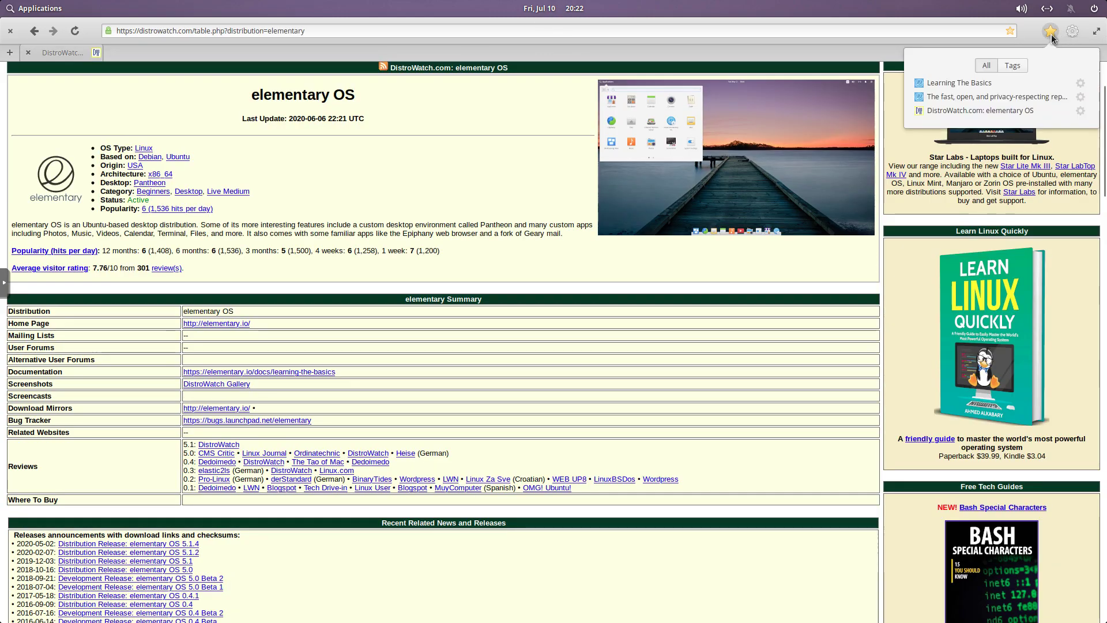
left_click(1009, 101)
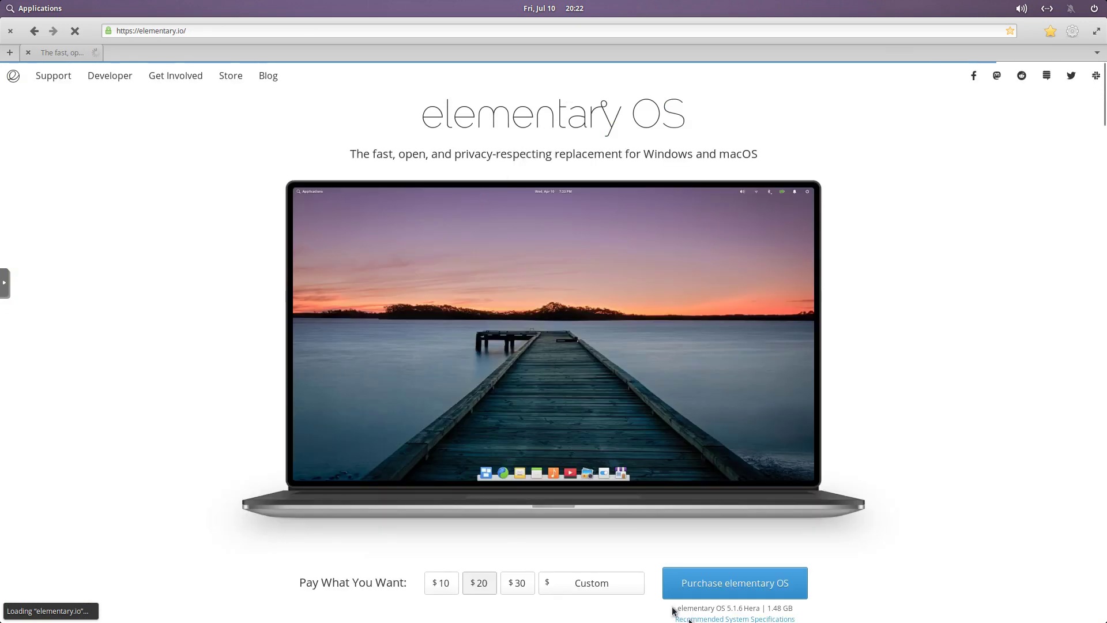
left_click(601, 586)
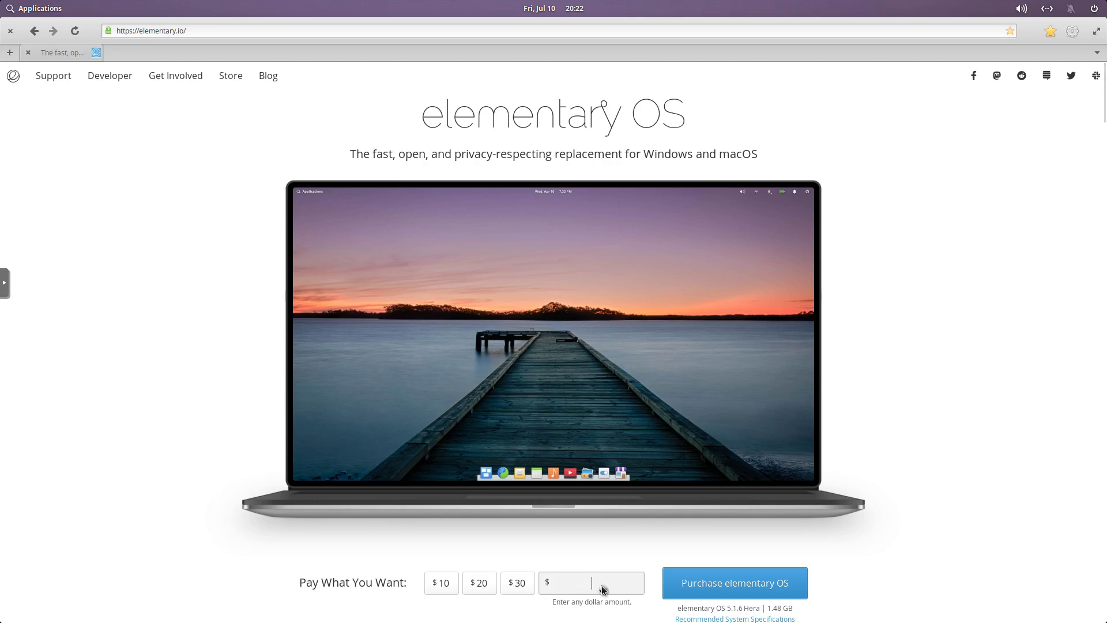
type("0")
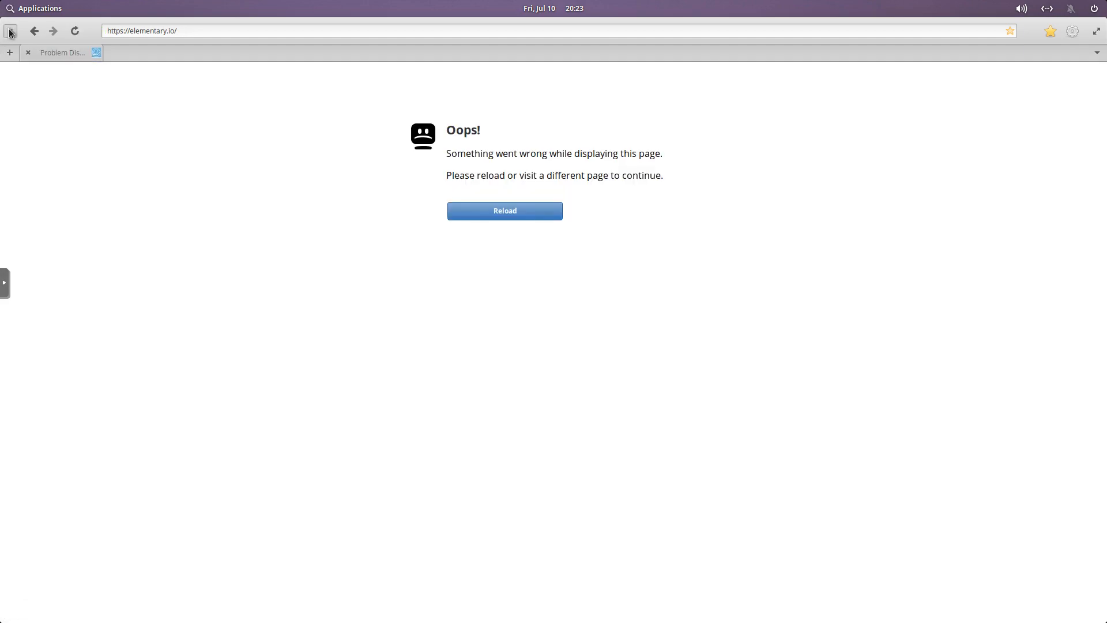
left_click(10, 32)
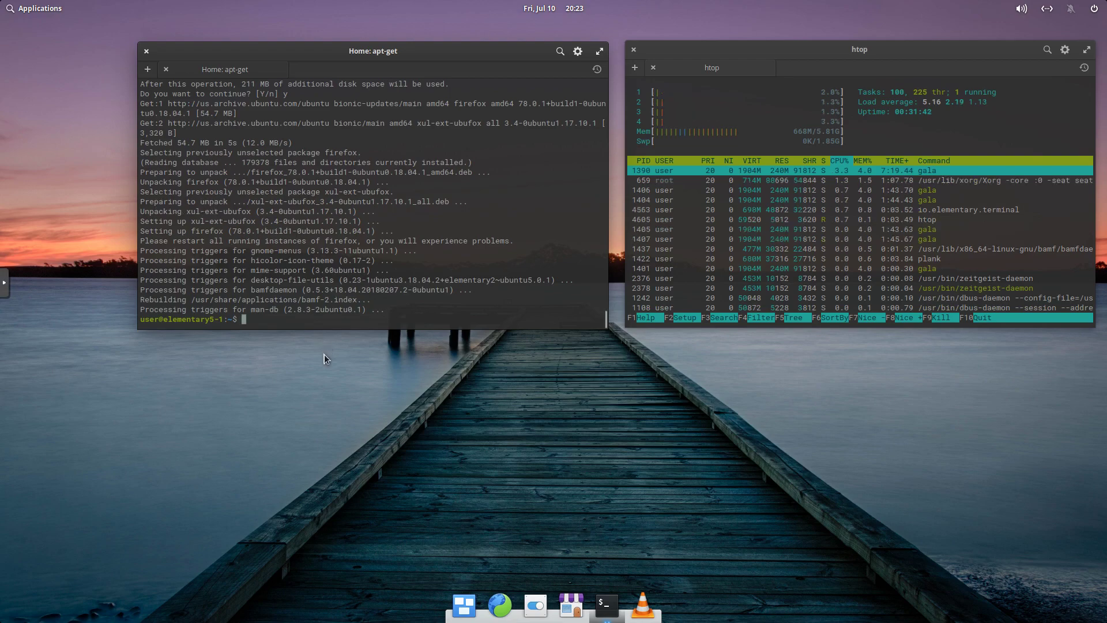
Launch Firefox Web Browser by searching 'fire' in the Synapse launcher.
key("ctrl+space")
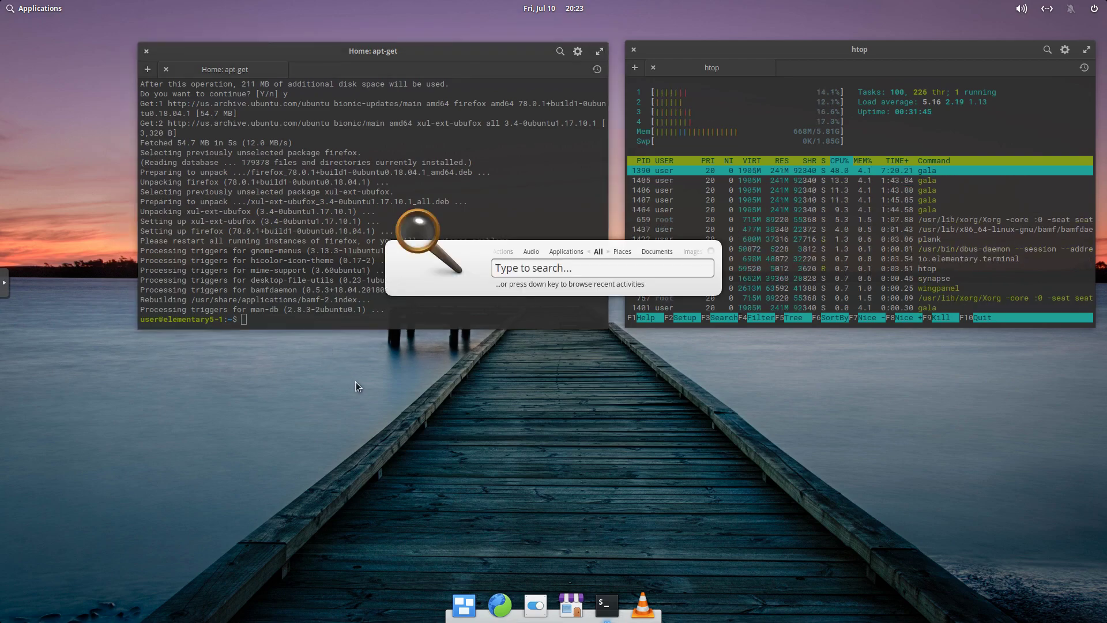
type("fire")
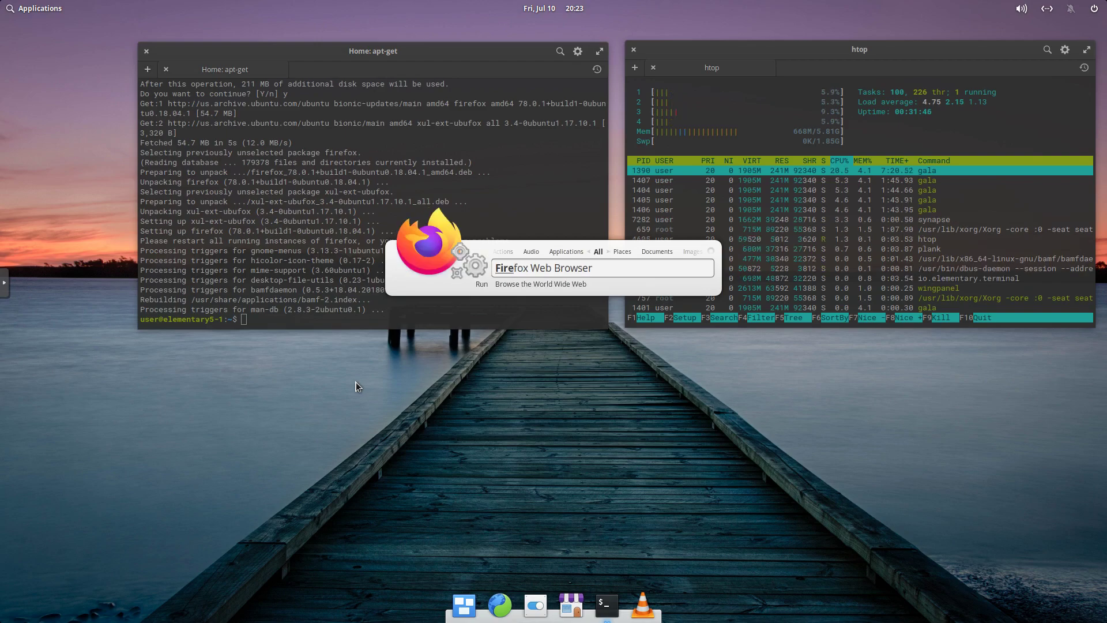
key("Return")
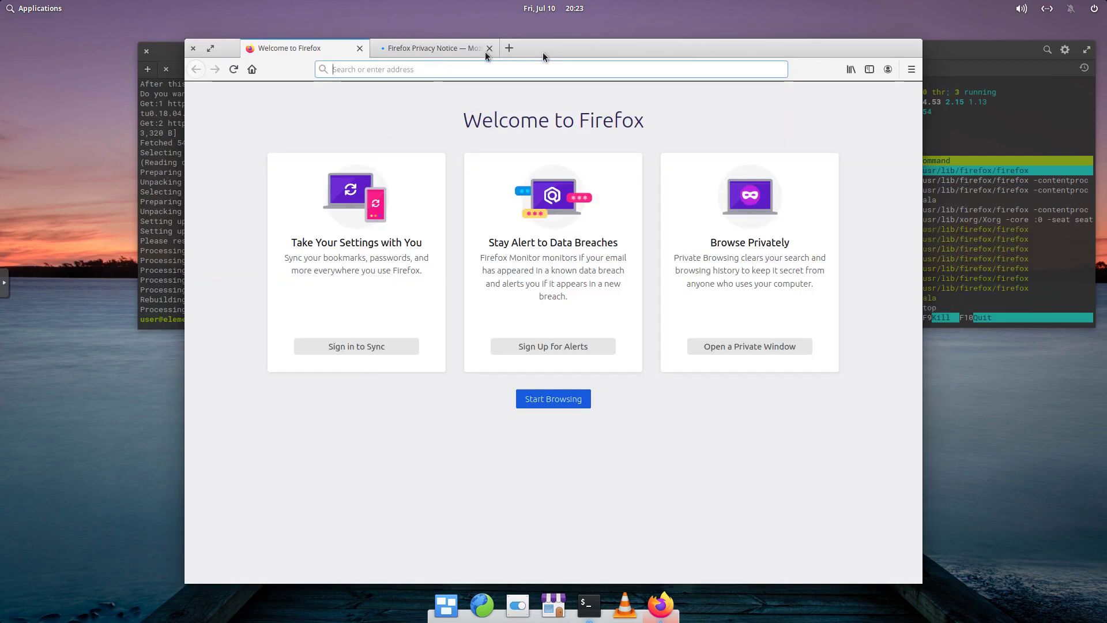
Close the Firefox welcome tab, maximize the window and go to the distrowatch website.
left_click(359, 49)
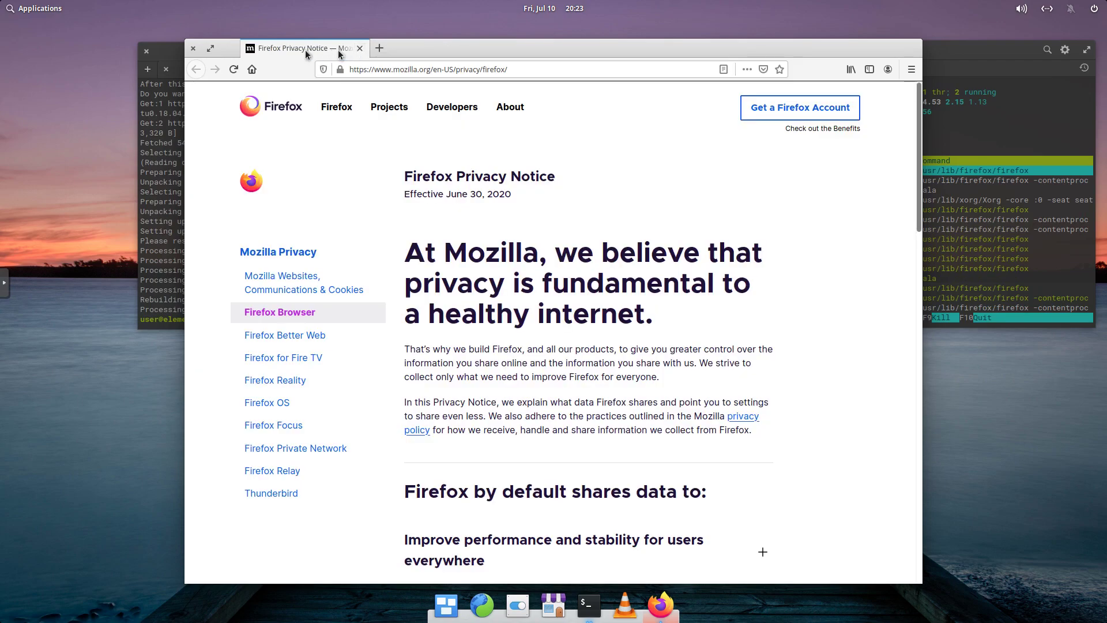
left_click(211, 49)
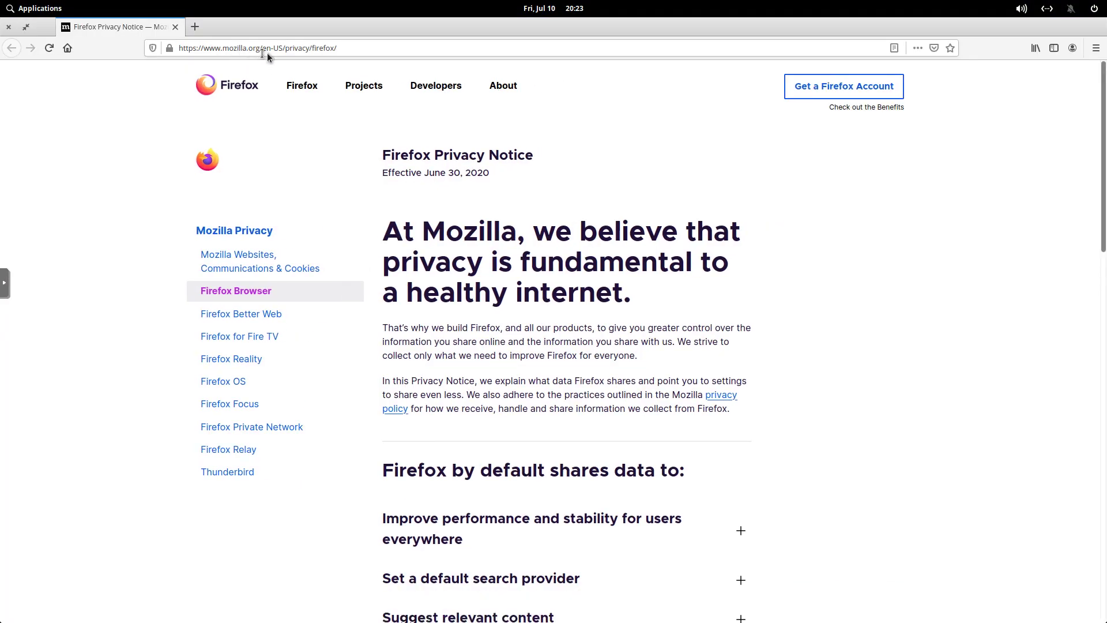
left_click(271, 50)
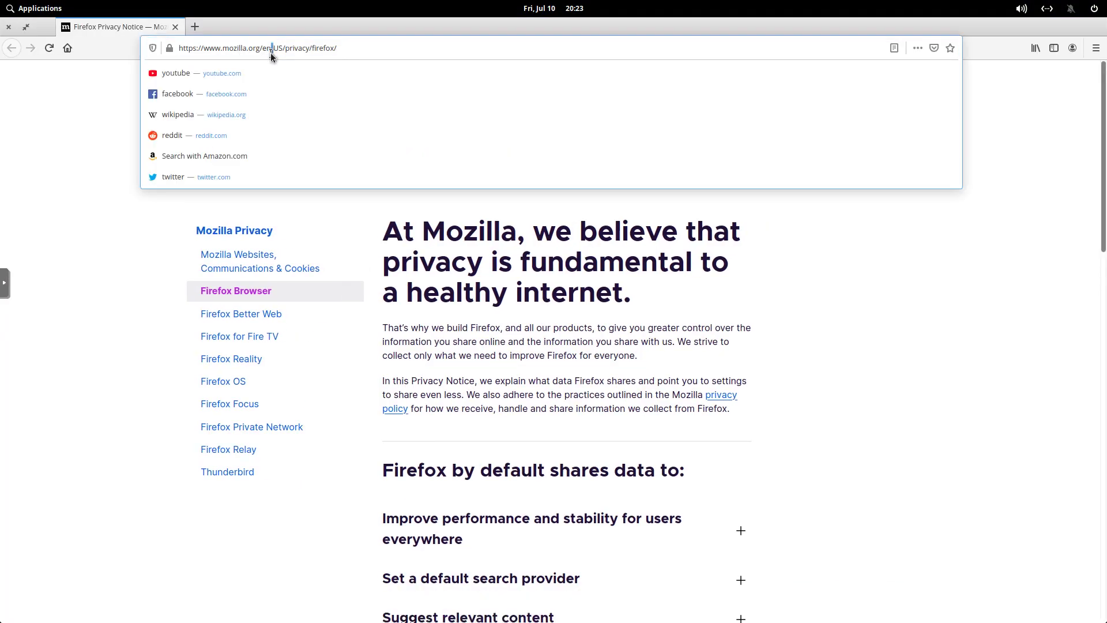
double_click(271, 53)
type("dist")
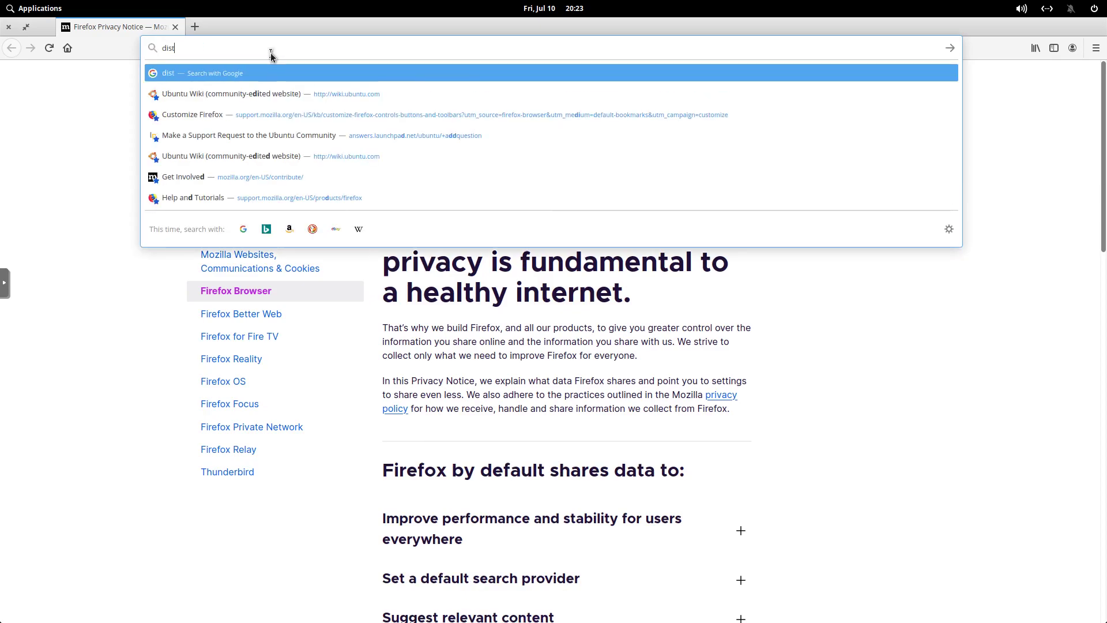
type("rowatch")
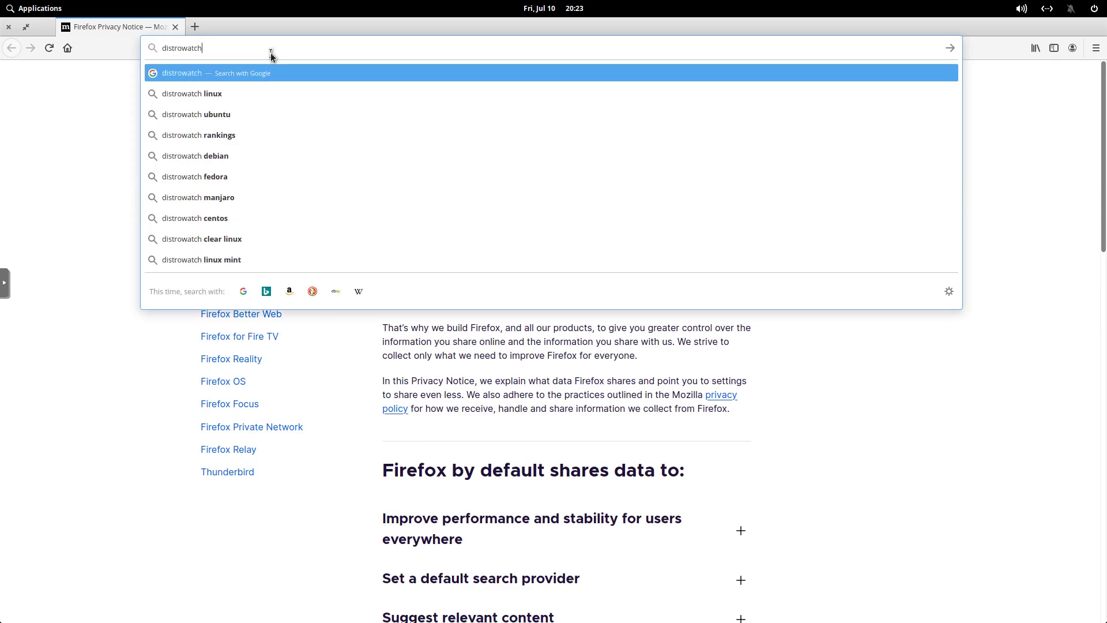
key("ctrl+Return")
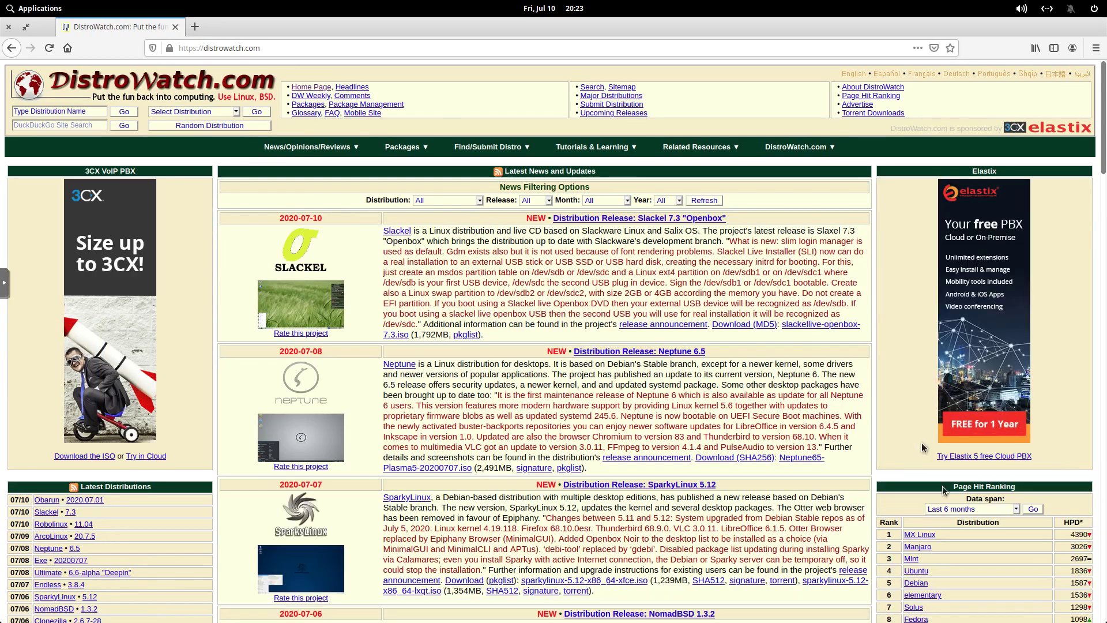
Open elementary's DistroWatch page, follow its elementary.io link, and try then clear a custom amount of 0.
scroll(924, 455, "down", 1)
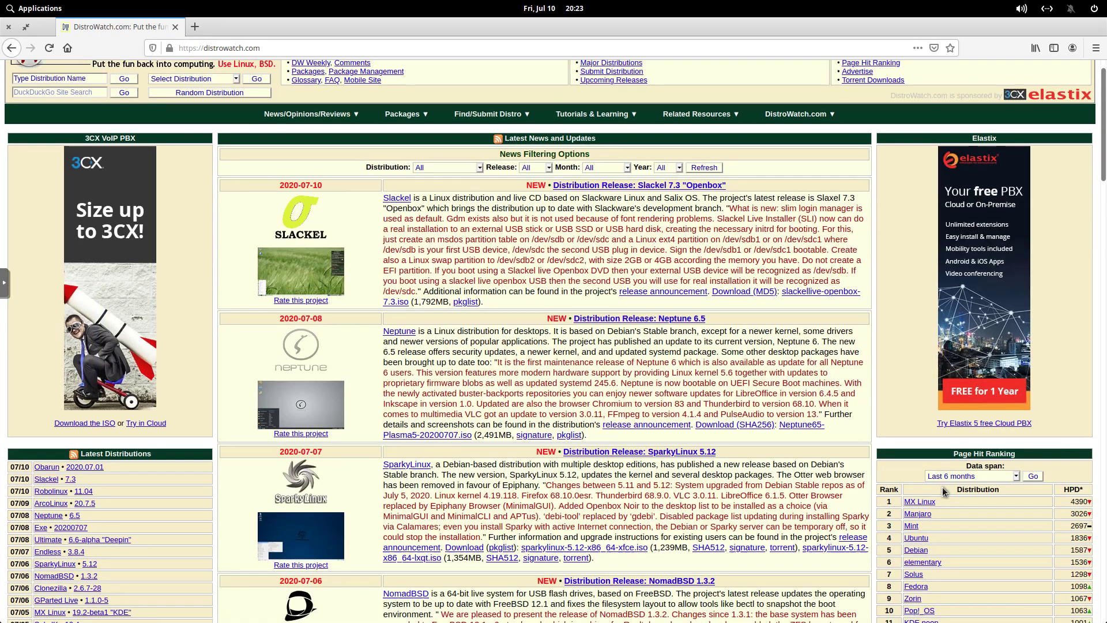
left_click(938, 563)
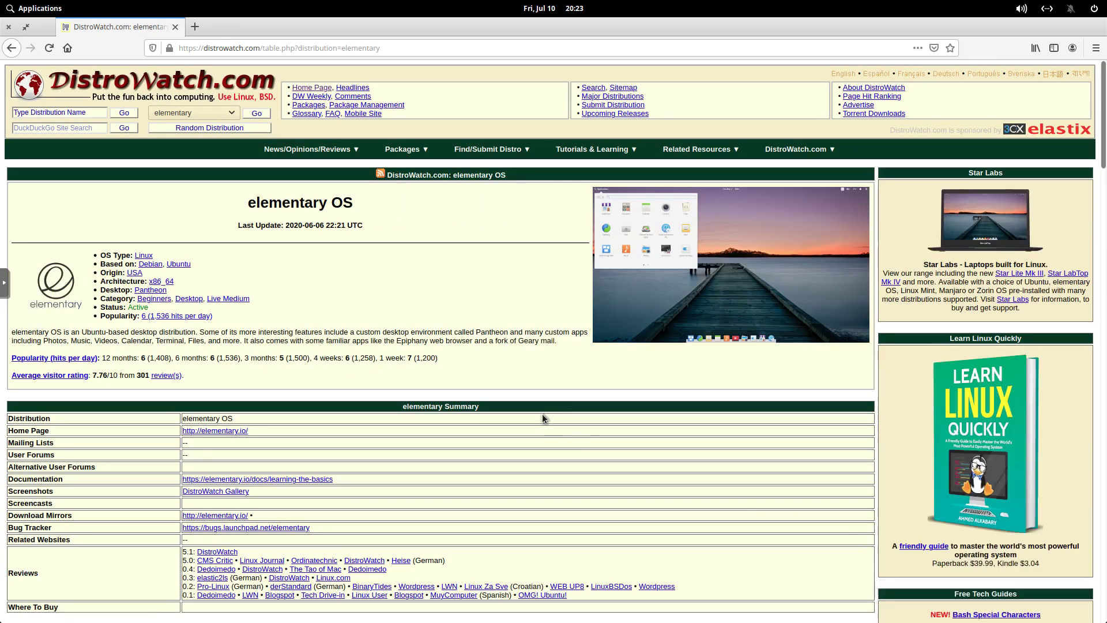
scroll(542, 413, "down", 2)
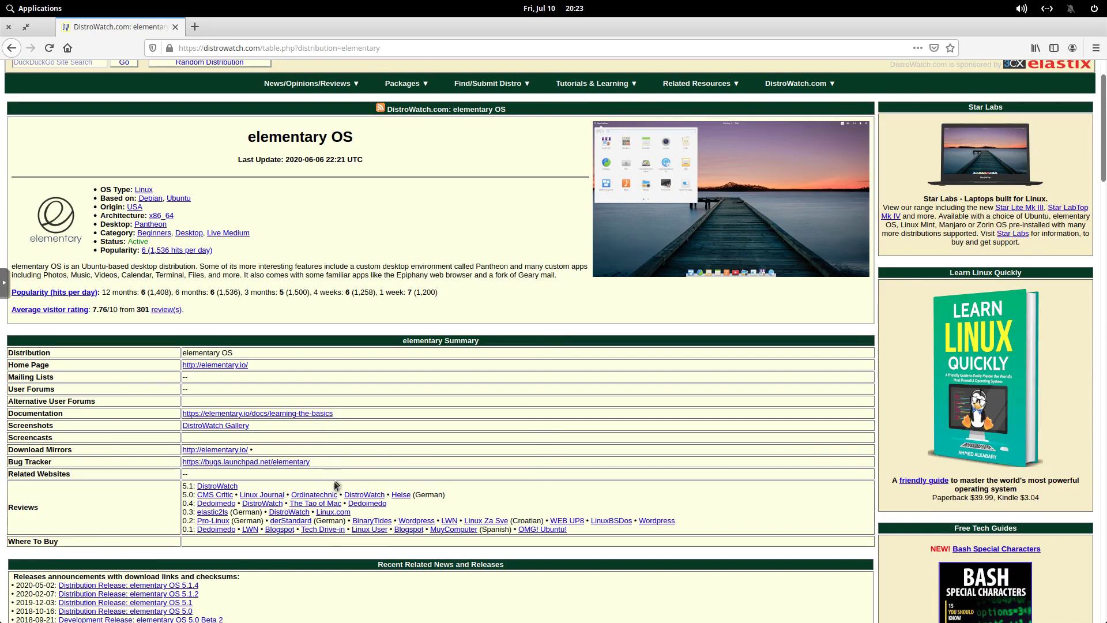
left_click(242, 454)
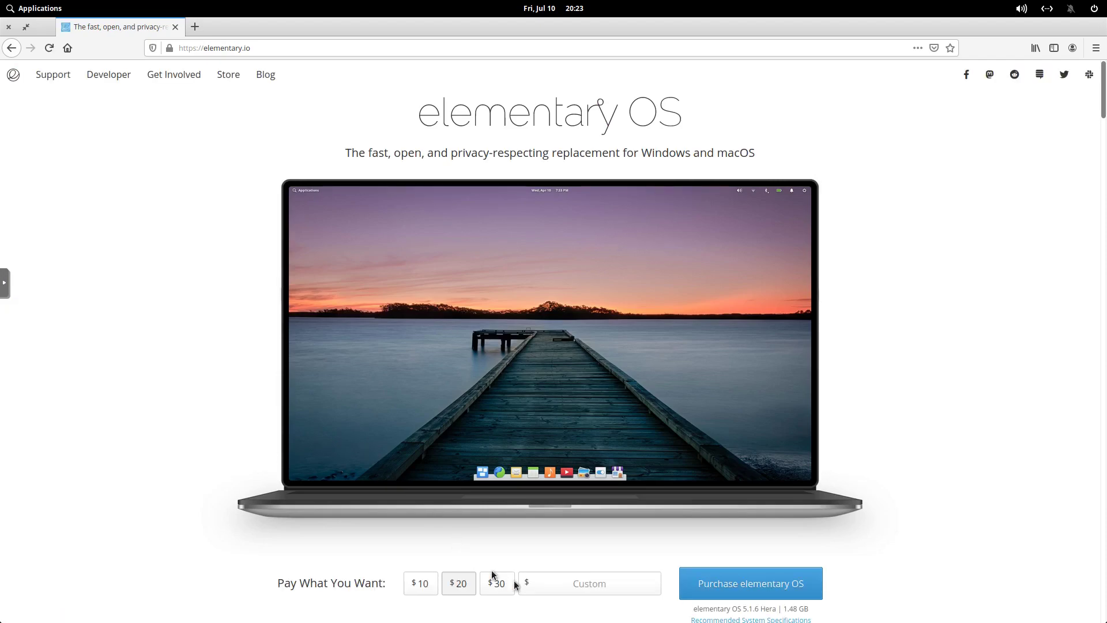
left_click(579, 581)
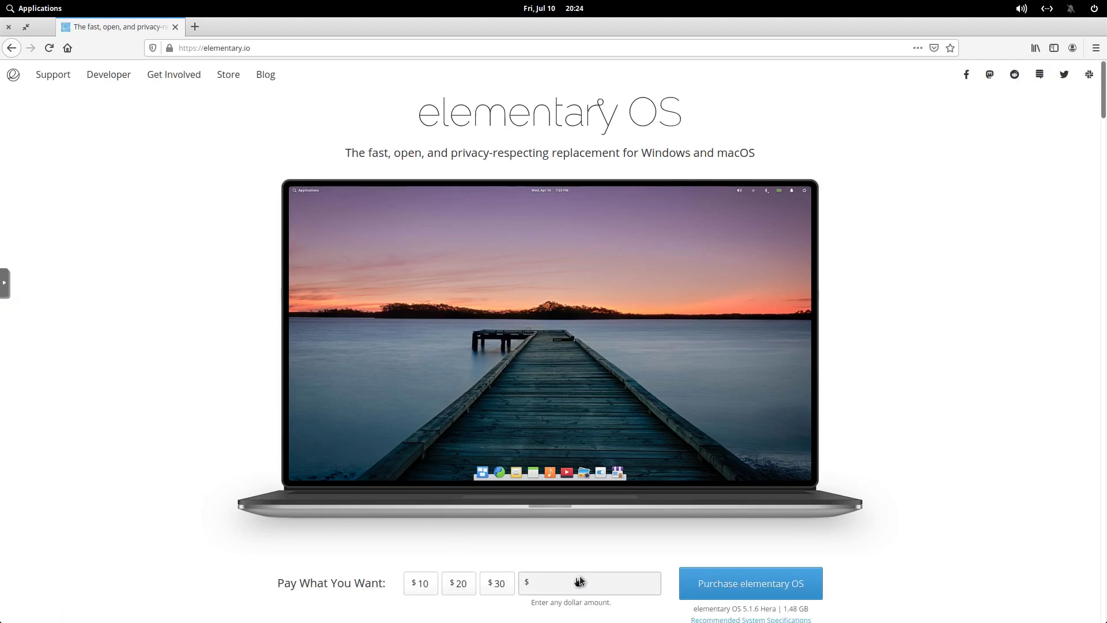
type("0")
key("BackSpace")
Close Firefox and install geany with 'sudo apt-get install geany', confirming with y.
left_click(174, 28)
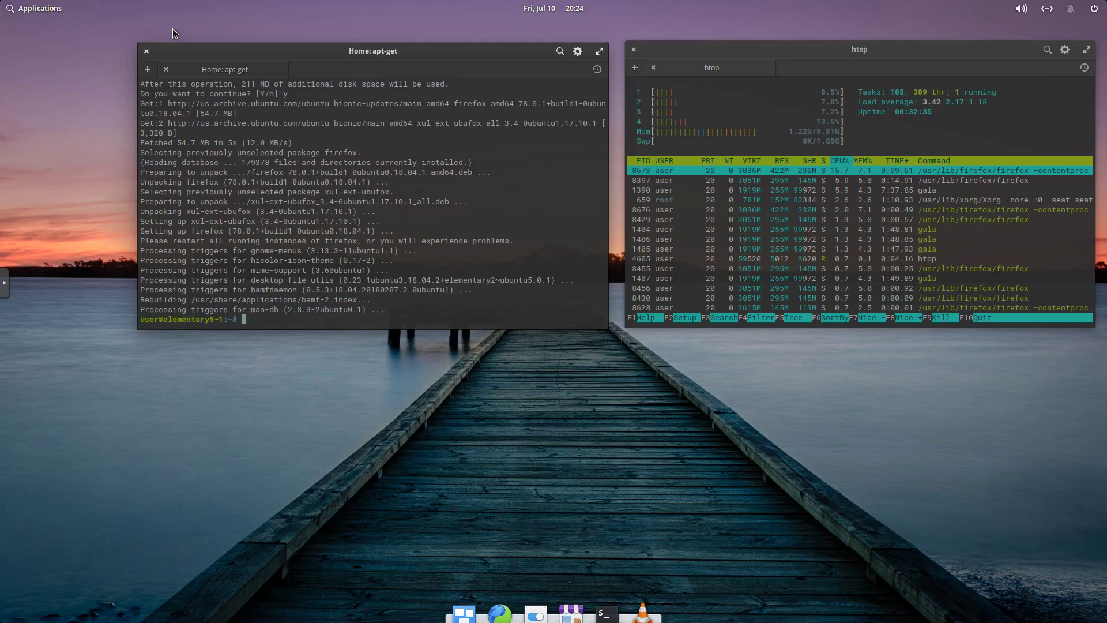
key("Up")
key("BackSpace")
key("BackSpace")
key("BackSpace")
key("BackSpace")
key("BackSpace")
key("BackSpace")
key("BackSpace")
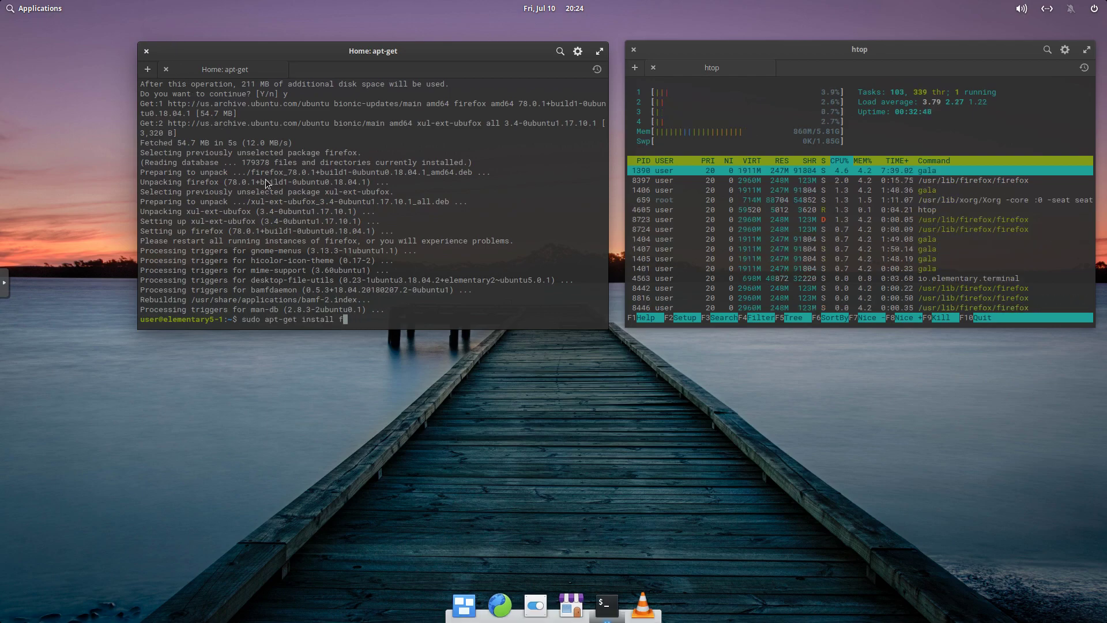
type("geany")
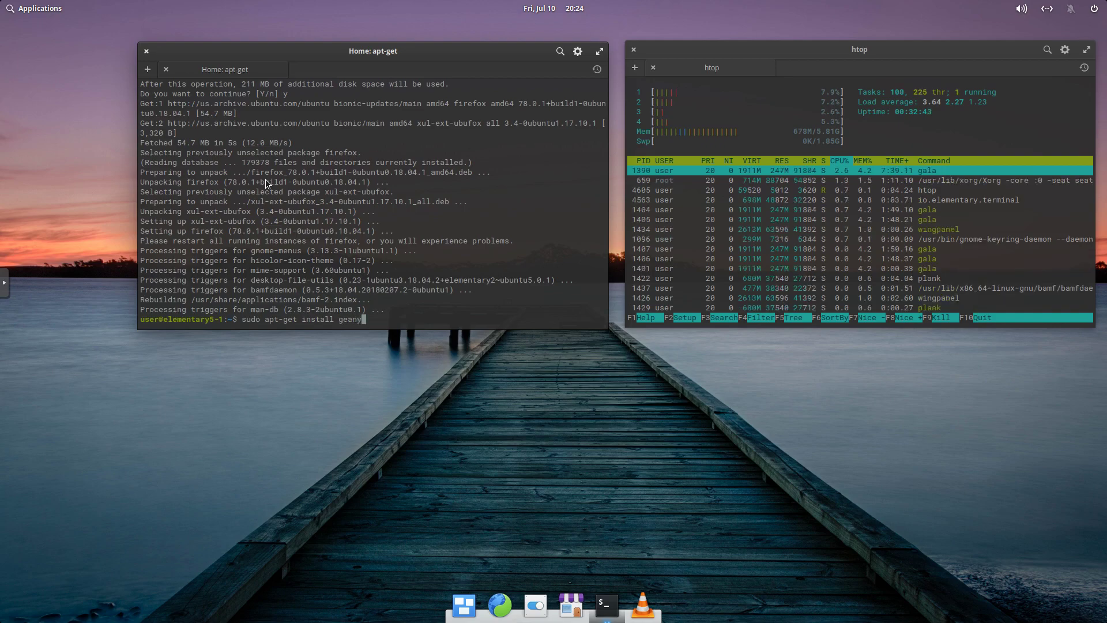
key("Return")
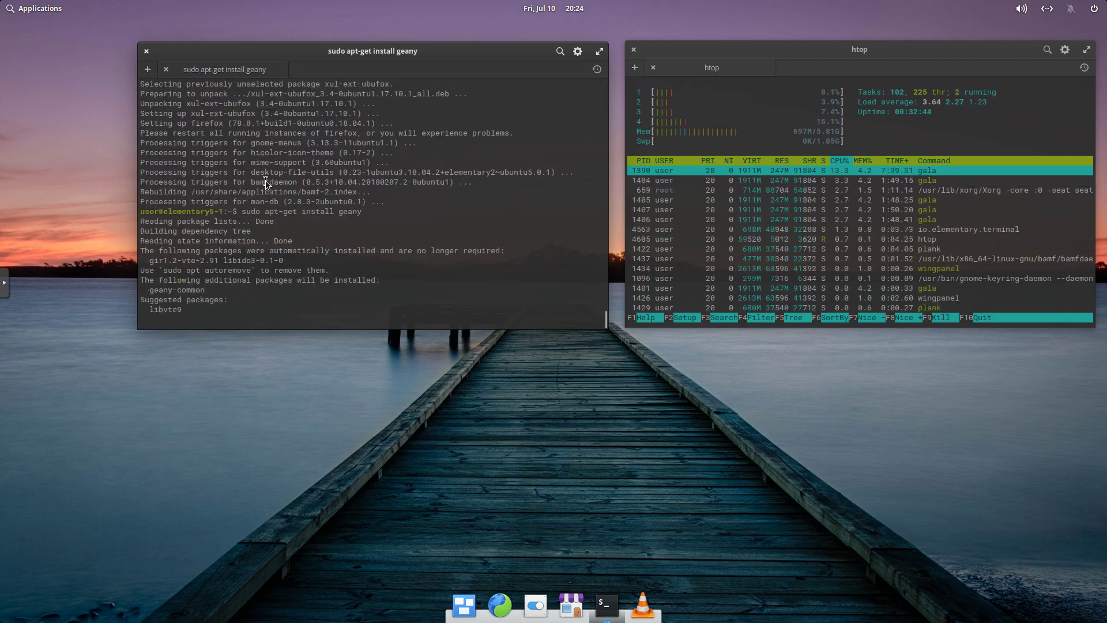
type("y")
key("Return")
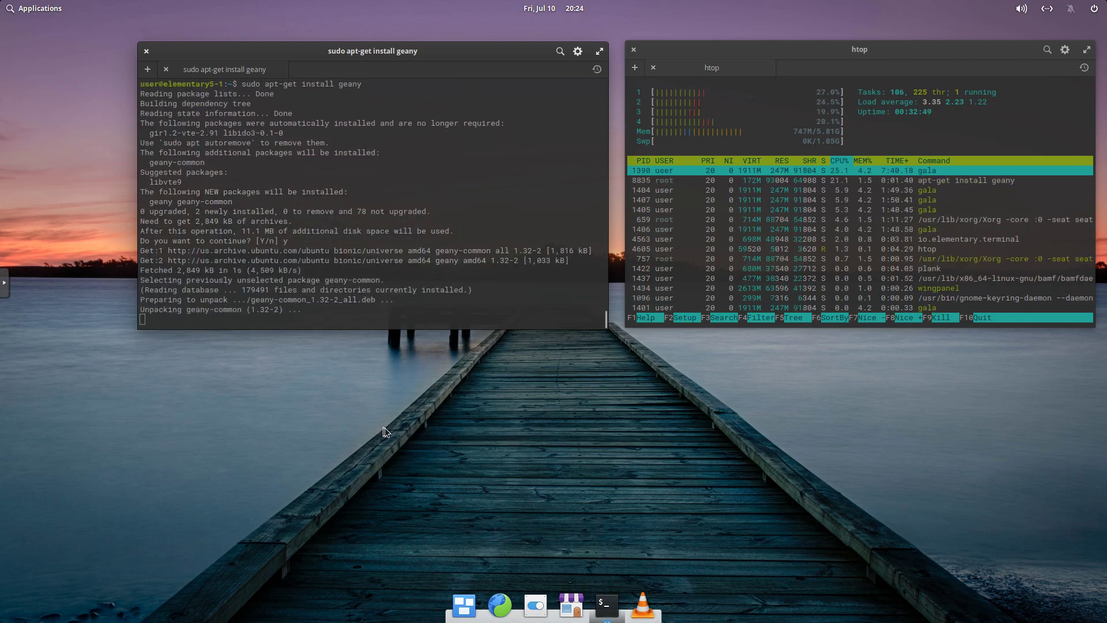
Relaunch Firefox Web Browser through a Synapse search for 'fire'.
key("ctrl+space")
type("doc")
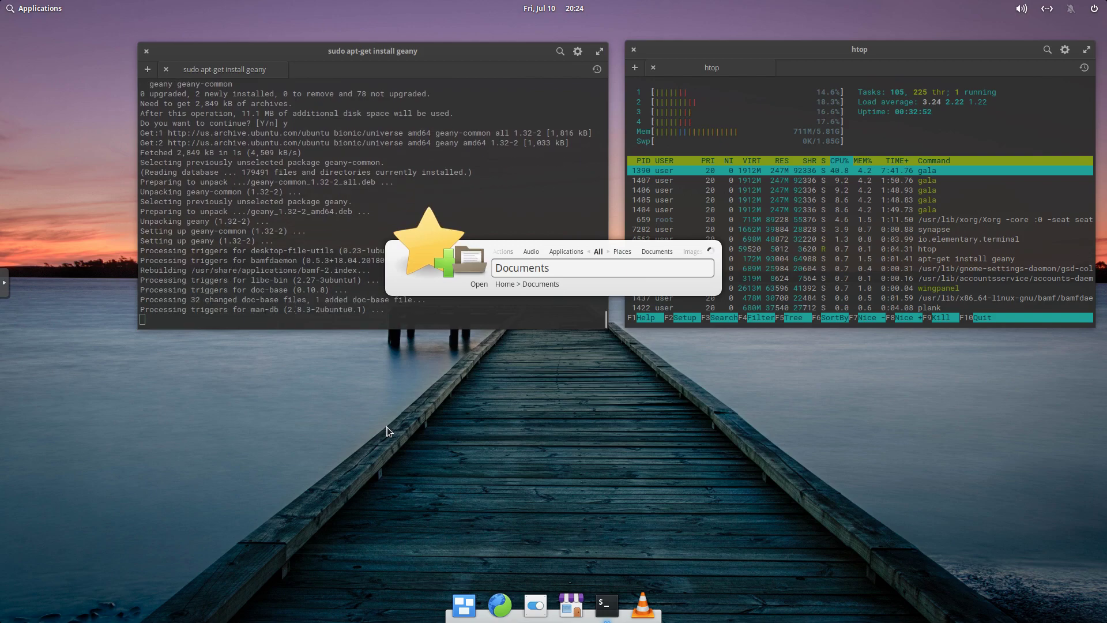
key("BackSpace")
key("BackSpace")
key("BackSpace")
type("doc")
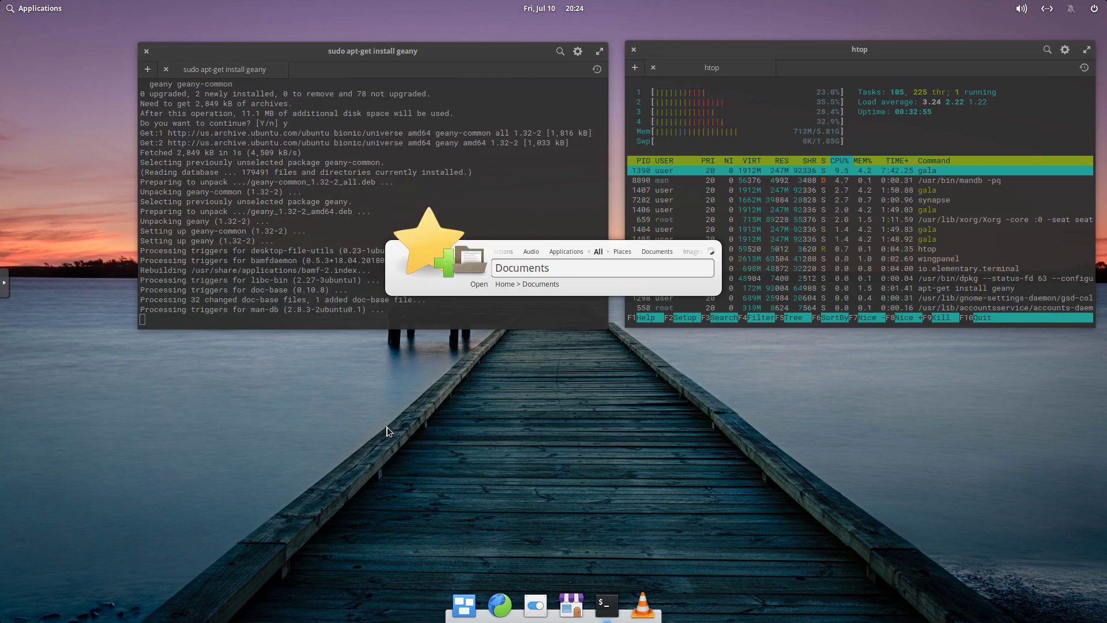
key("BackSpace")
key("BackSpace")
key("BackSpace")
type("fire")
key("Return")
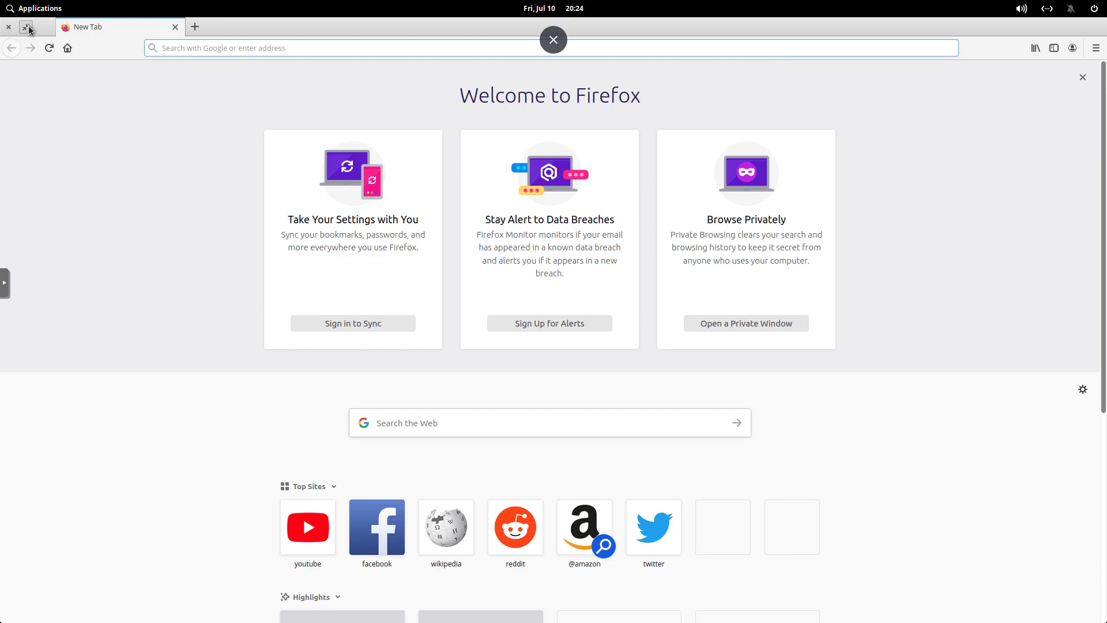
Restore the Firefox window, pin Firefox with Keep in Dock, and close it.
left_click(27, 26)
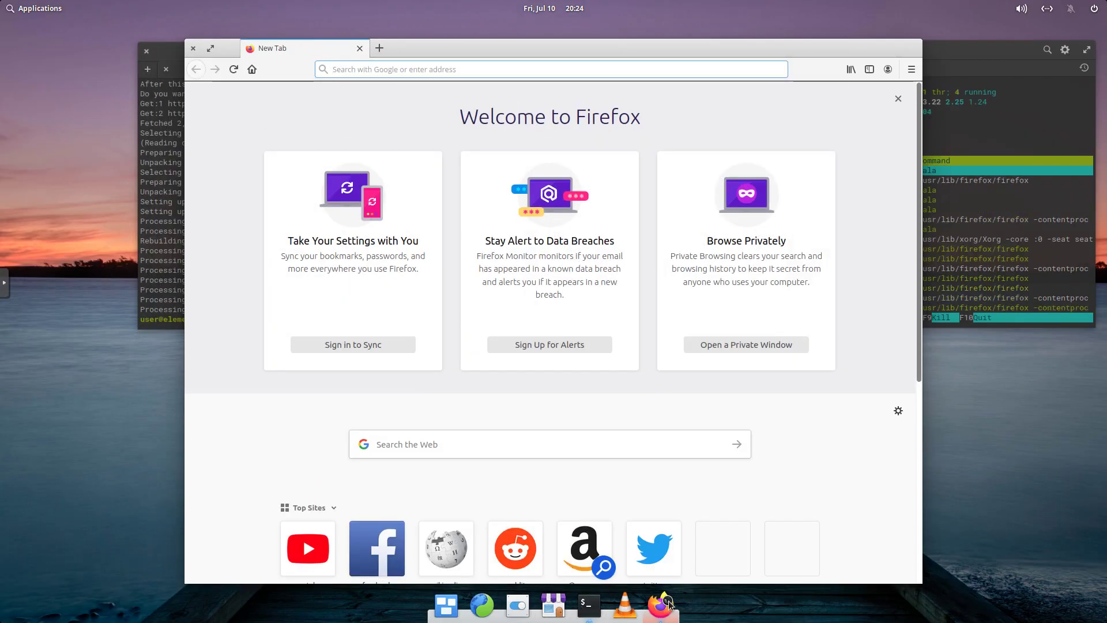
right_click(669, 602)
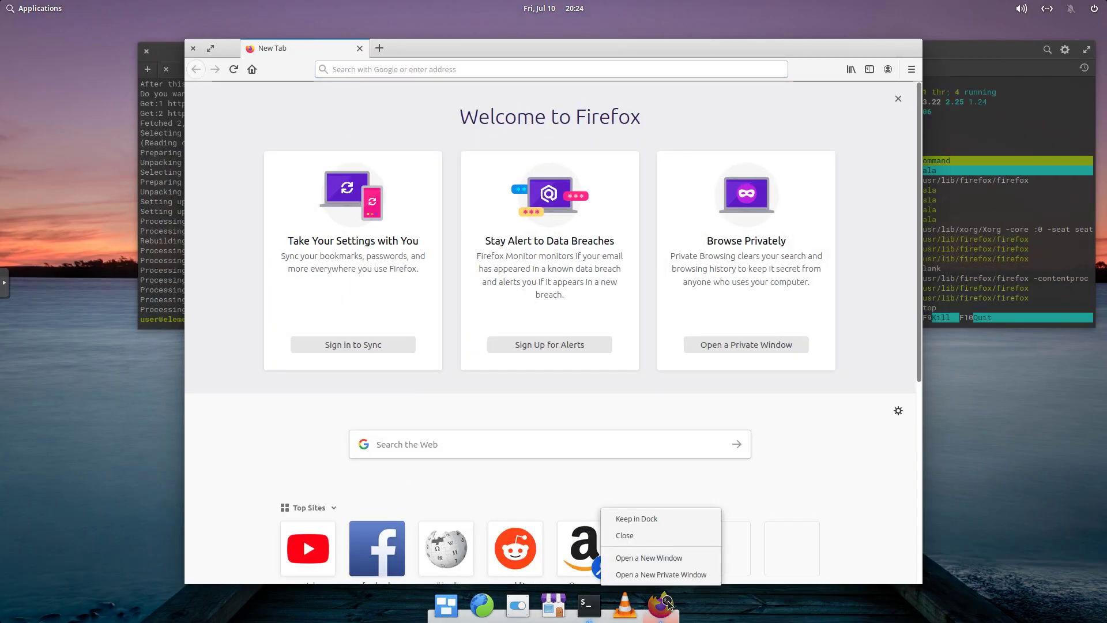
left_click(664, 529)
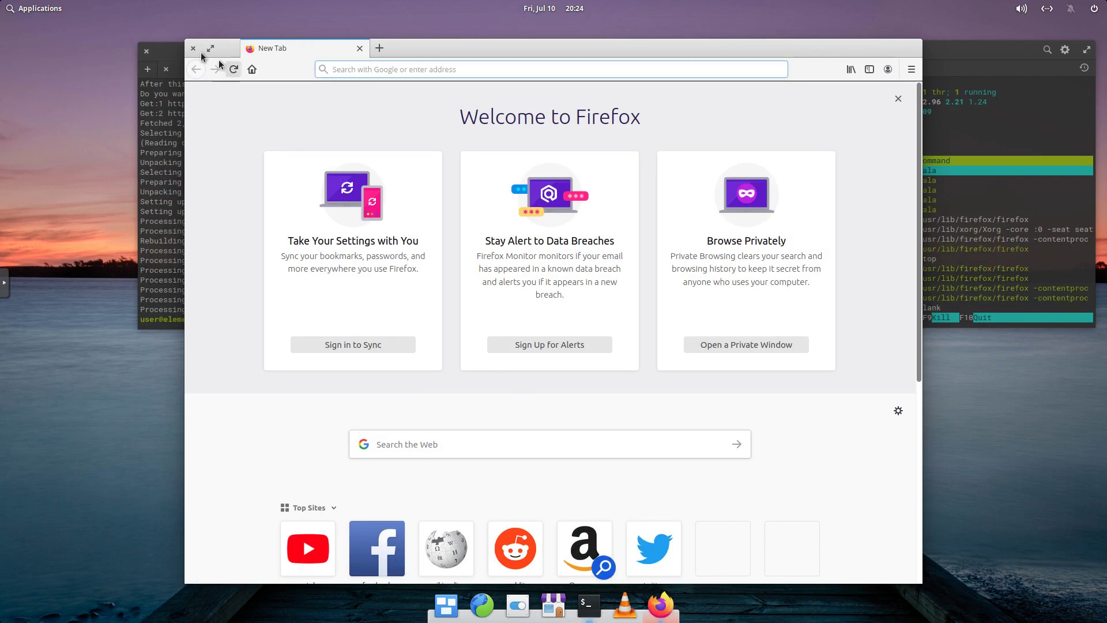
left_click(195, 50)
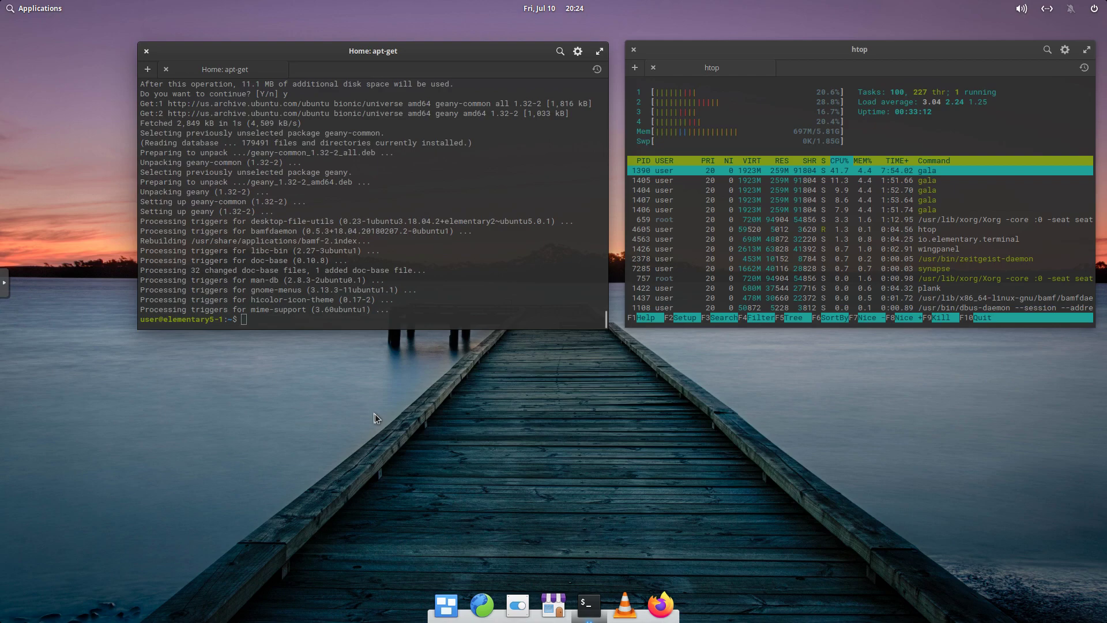
Launch Geany via a Synapse search for 'geany' and pin it with Keep in Dock.
key("ctrl+space")
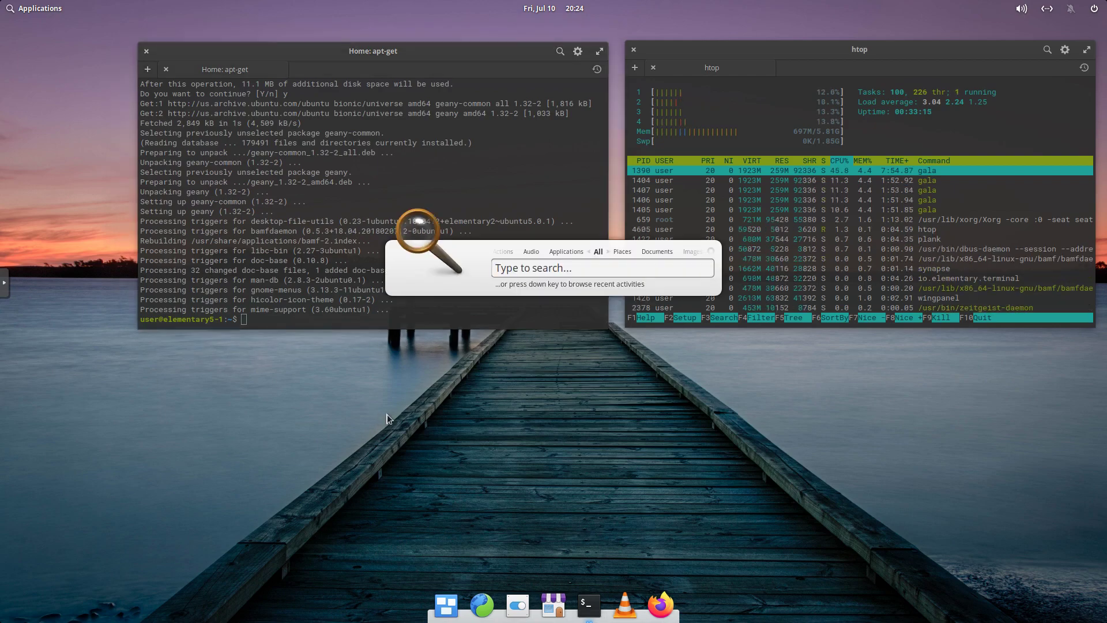
type("geany")
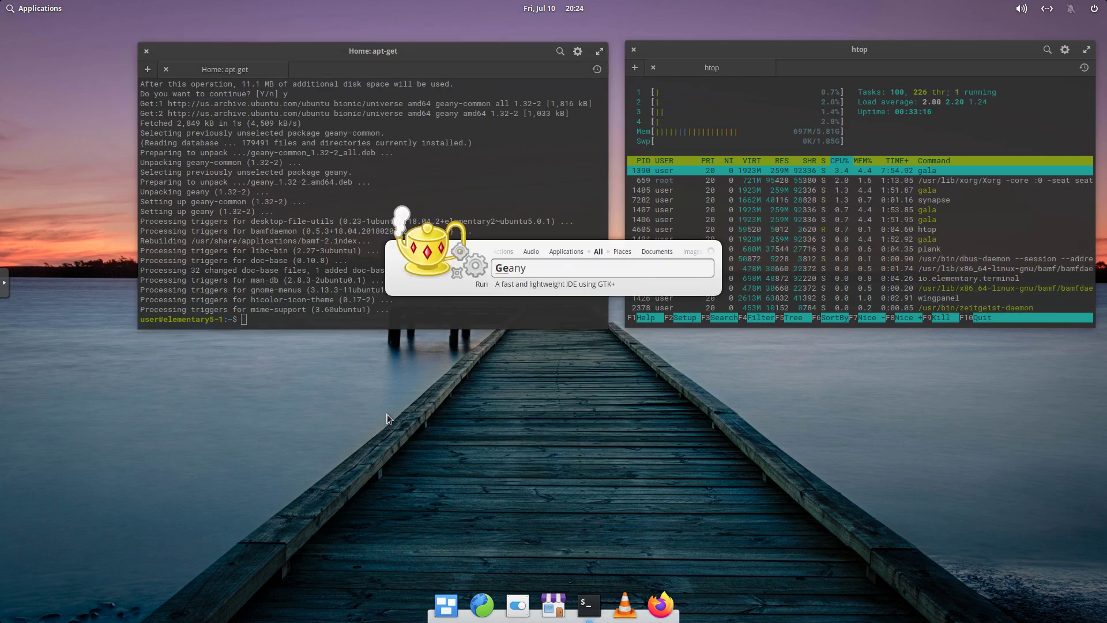
key("Return")
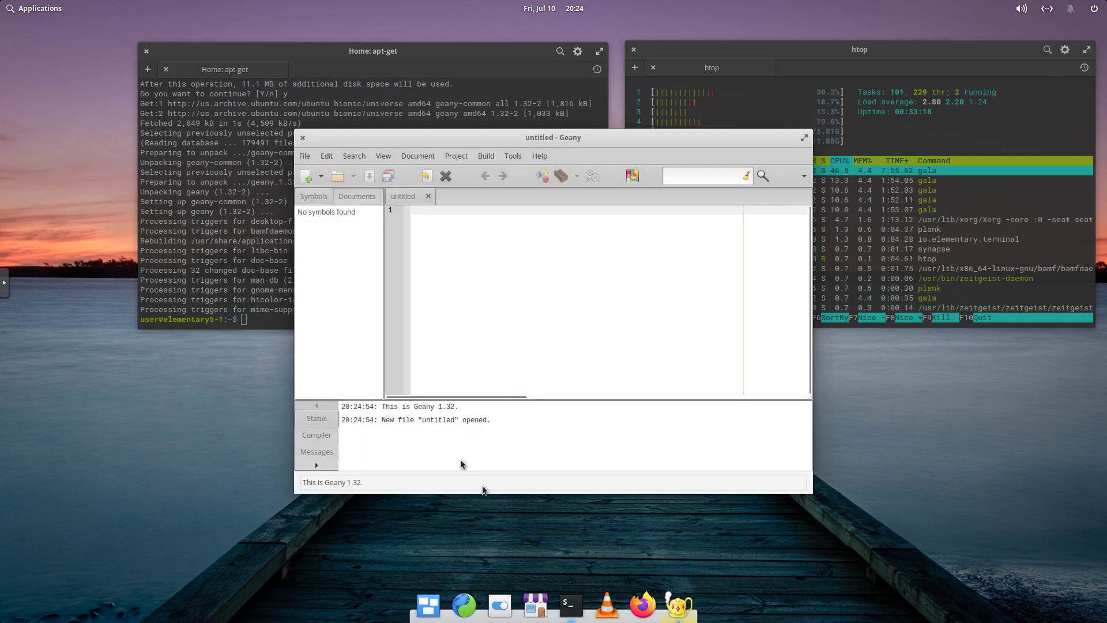
right_click(678, 604)
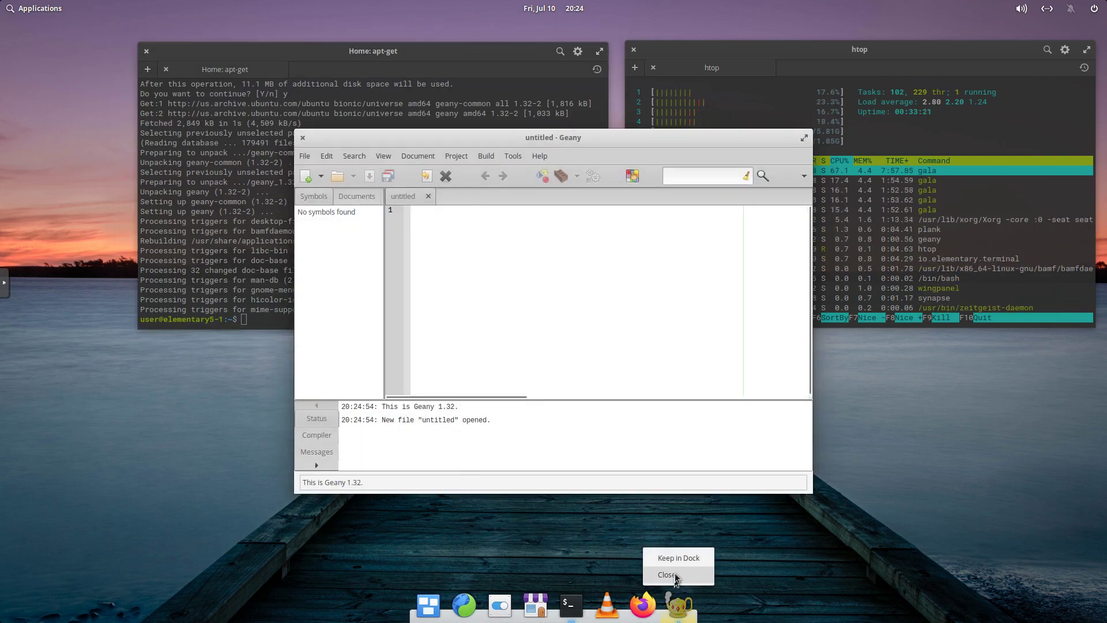
left_click(671, 558)
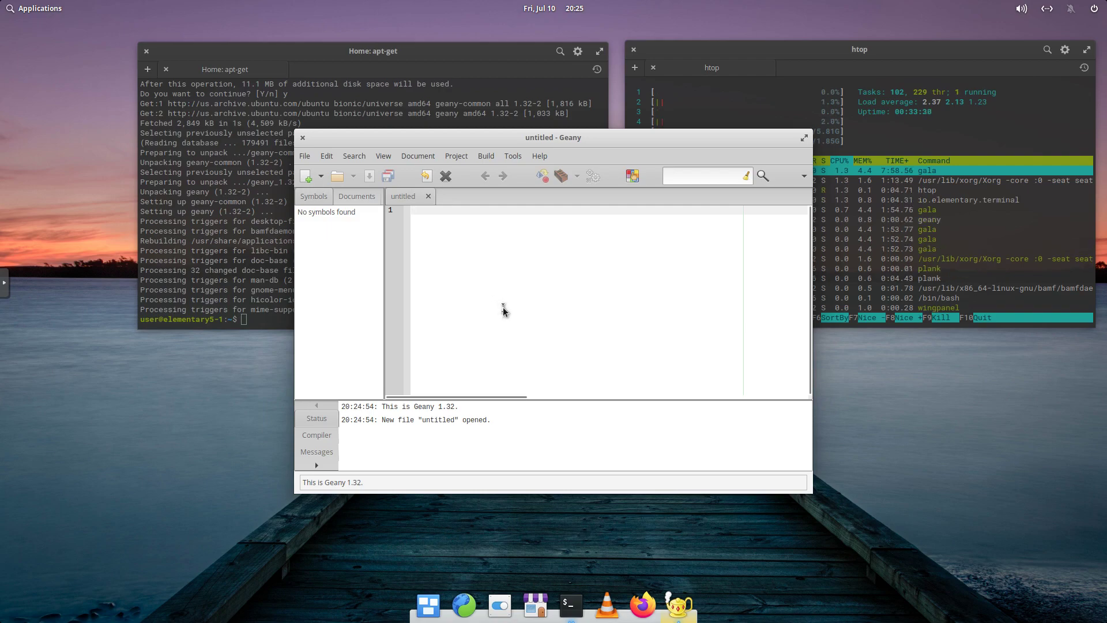
Close Geany, drag its dock icon leftward, and unpin Epiphany by unchecking Keep in Dock.
left_click(302, 139)
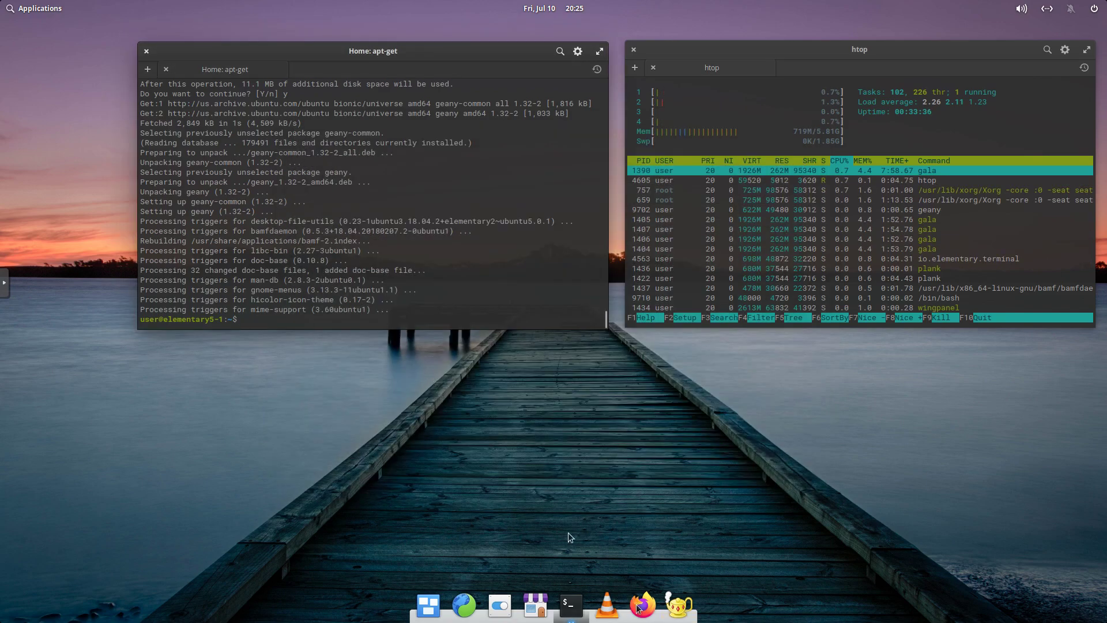
left_click_drag(674, 607, 500, 606)
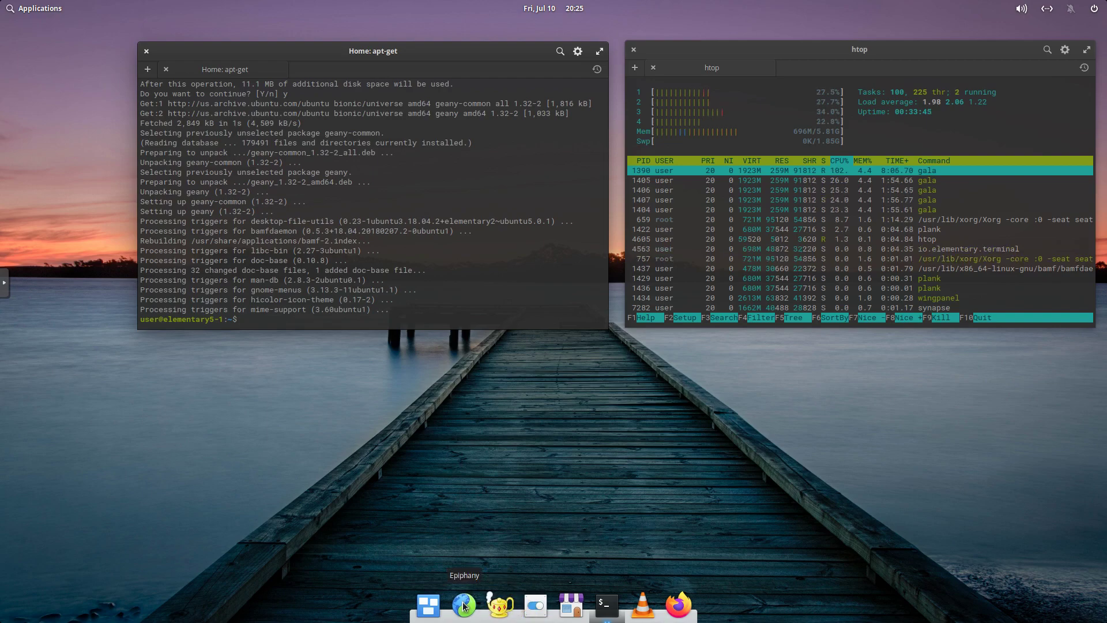
right_click(463, 603)
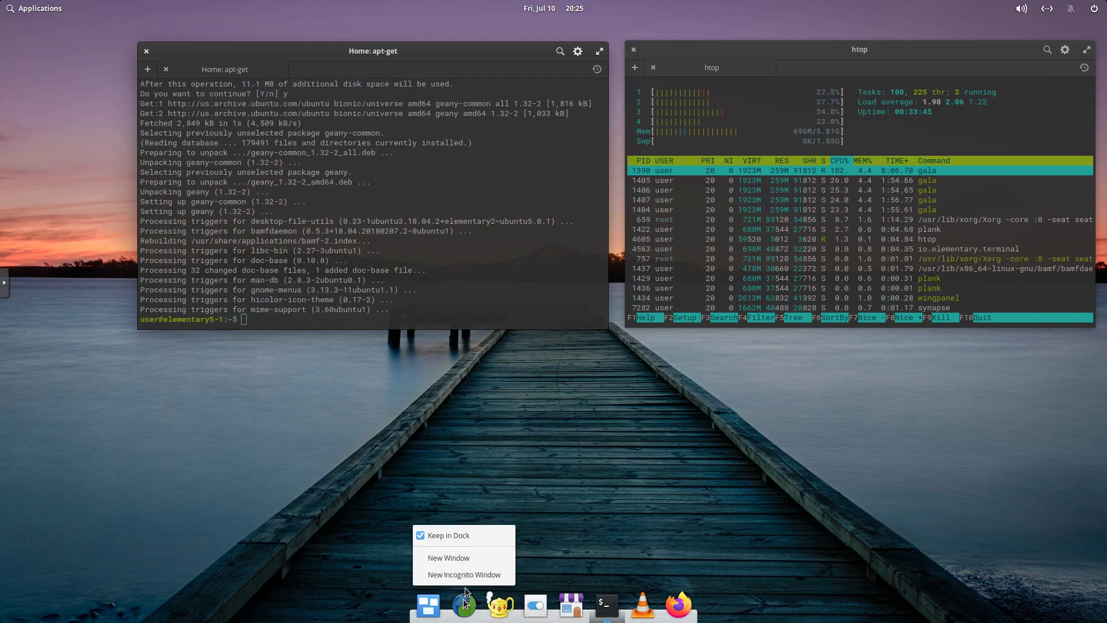
left_click(463, 539)
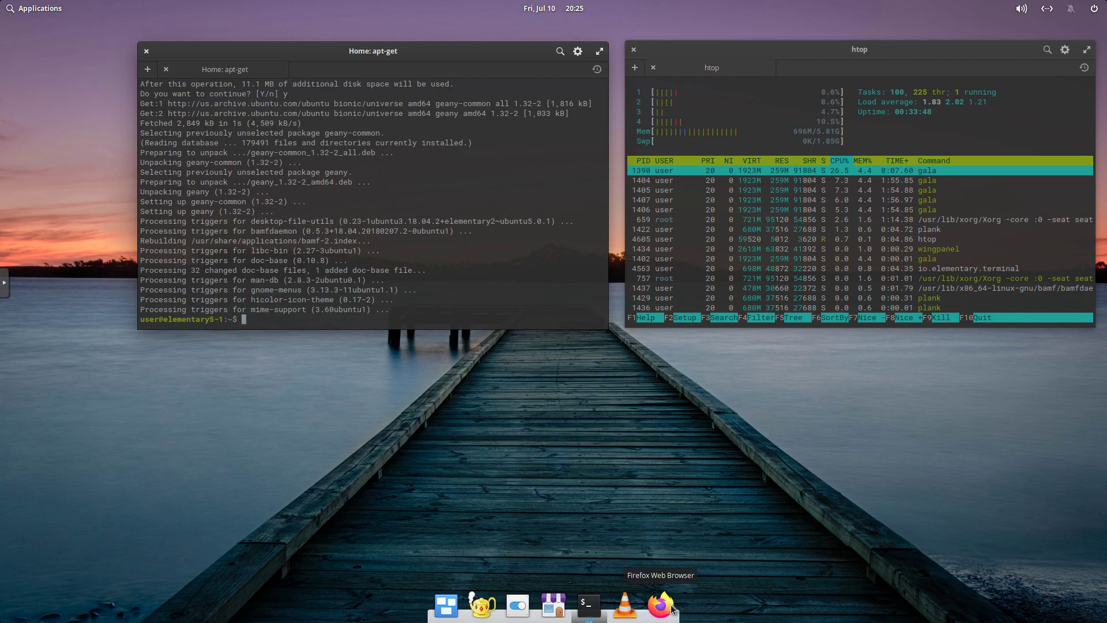
Drag the Firefox, VLC and Terminal dock icons leftward so Terminal leads the pinned apps.
left_click_drag(615, 612, 488, 608)
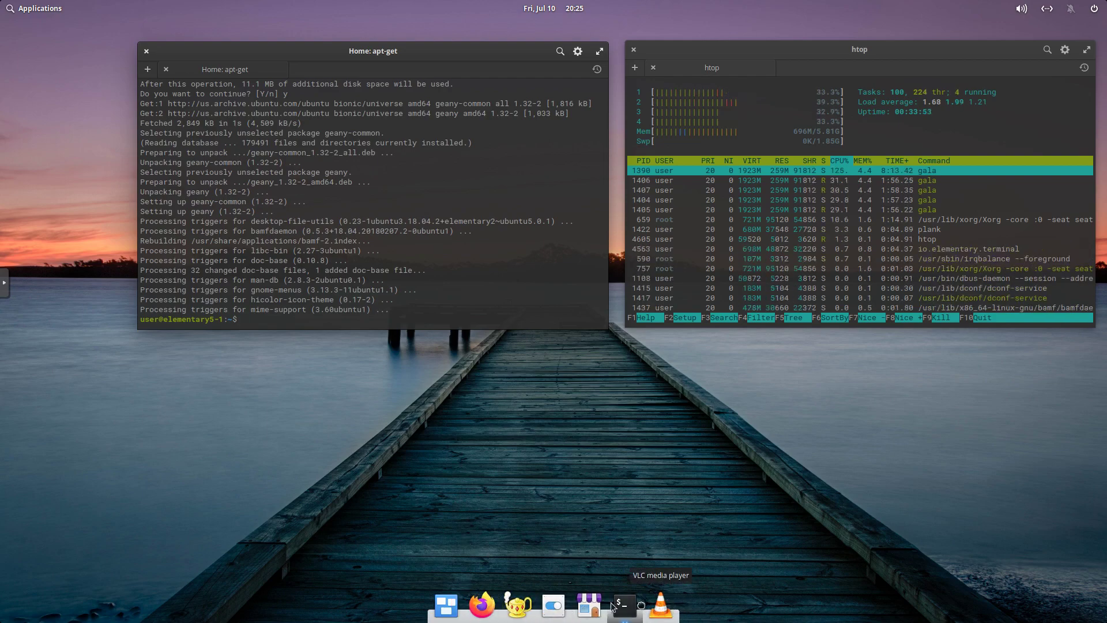
left_click_drag(660, 605, 555, 606)
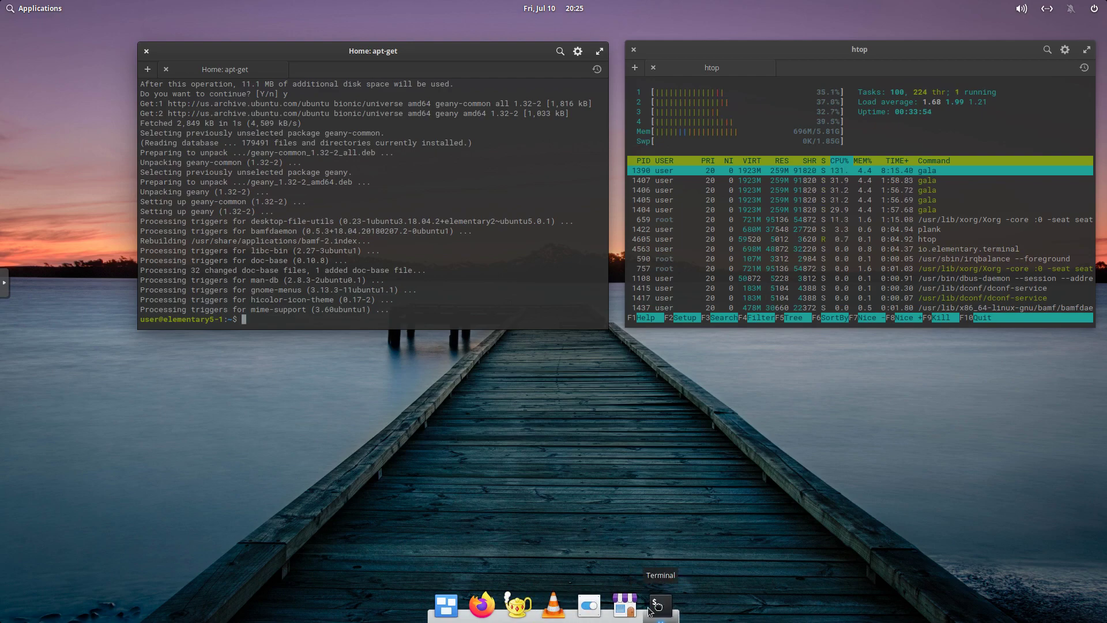
left_click_drag(661, 605, 481, 607)
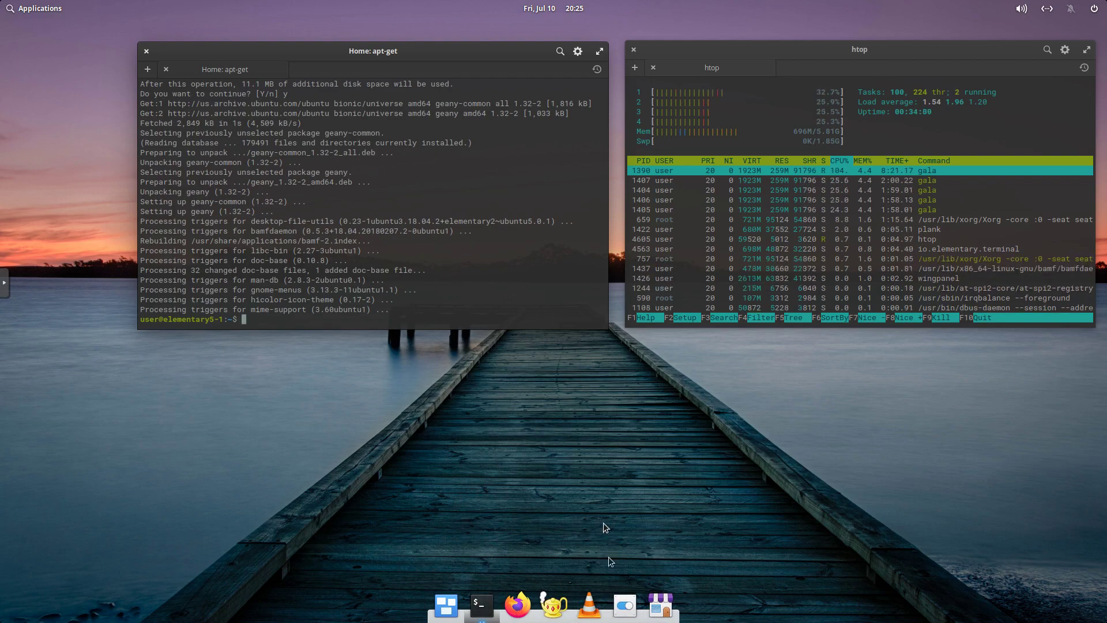
Relaunch Firefox from the dock, maximize and restore its window, then bring up System Settings.
left_click(515, 608)
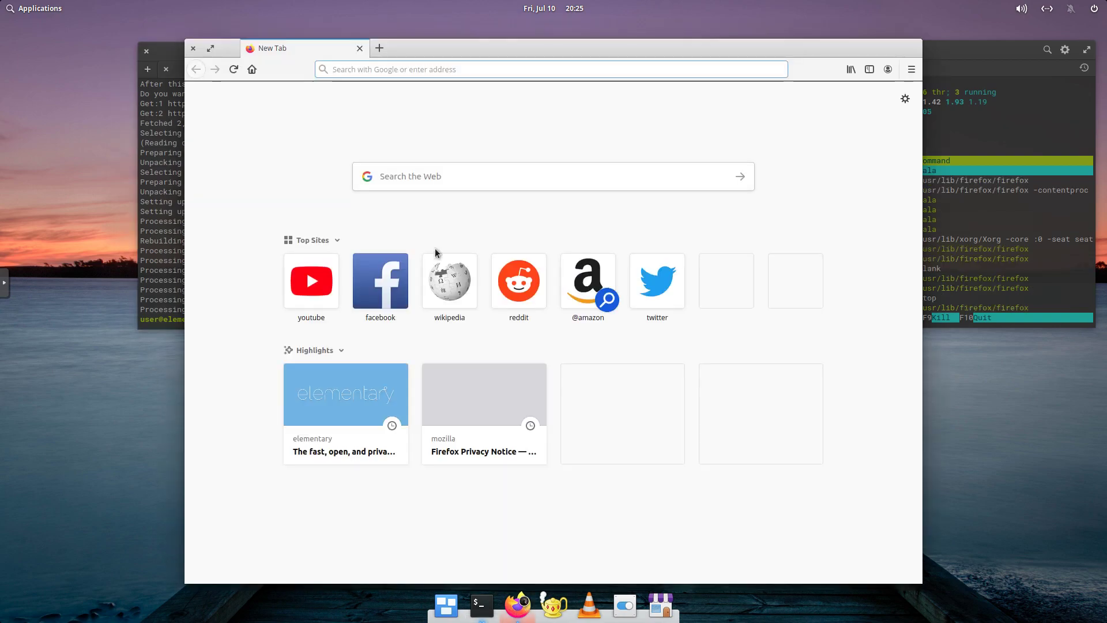
left_click(212, 50)
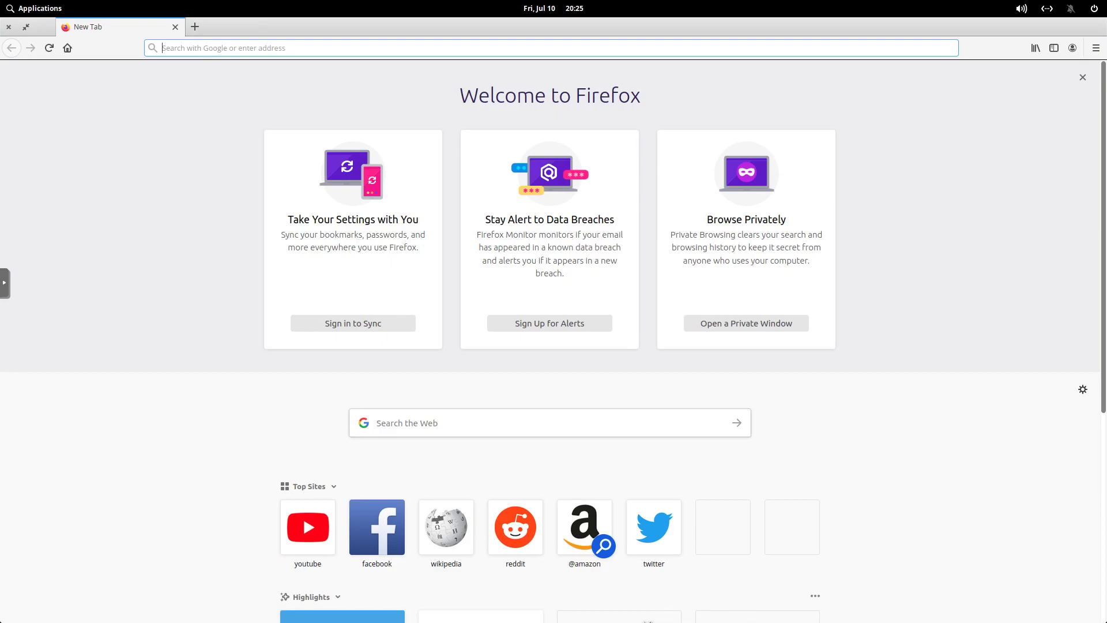
left_click(26, 27)
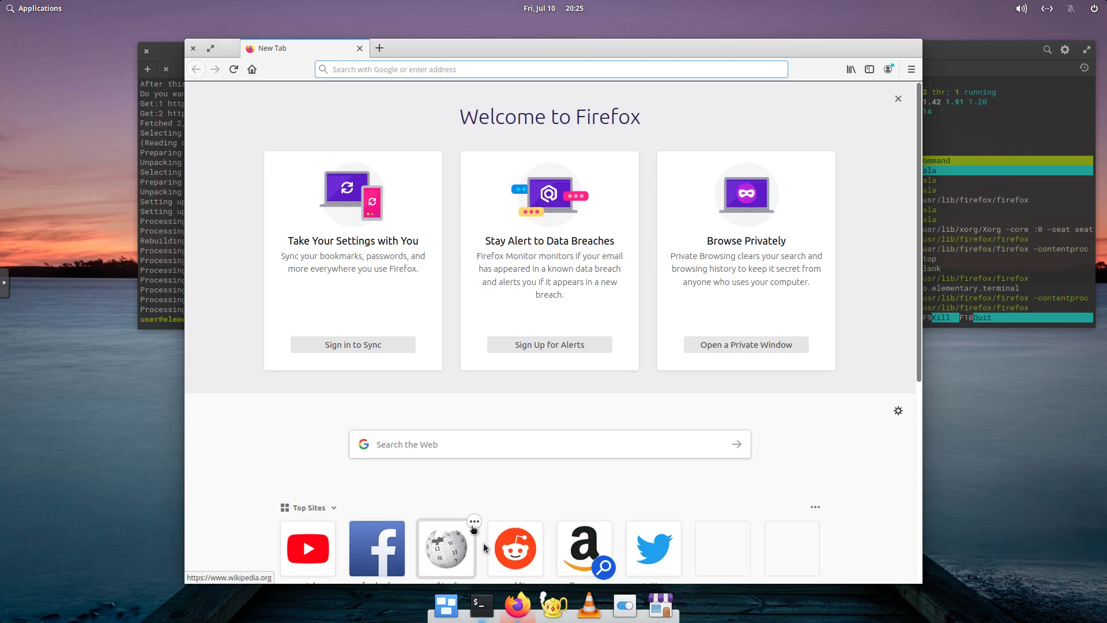
left_click(623, 604)
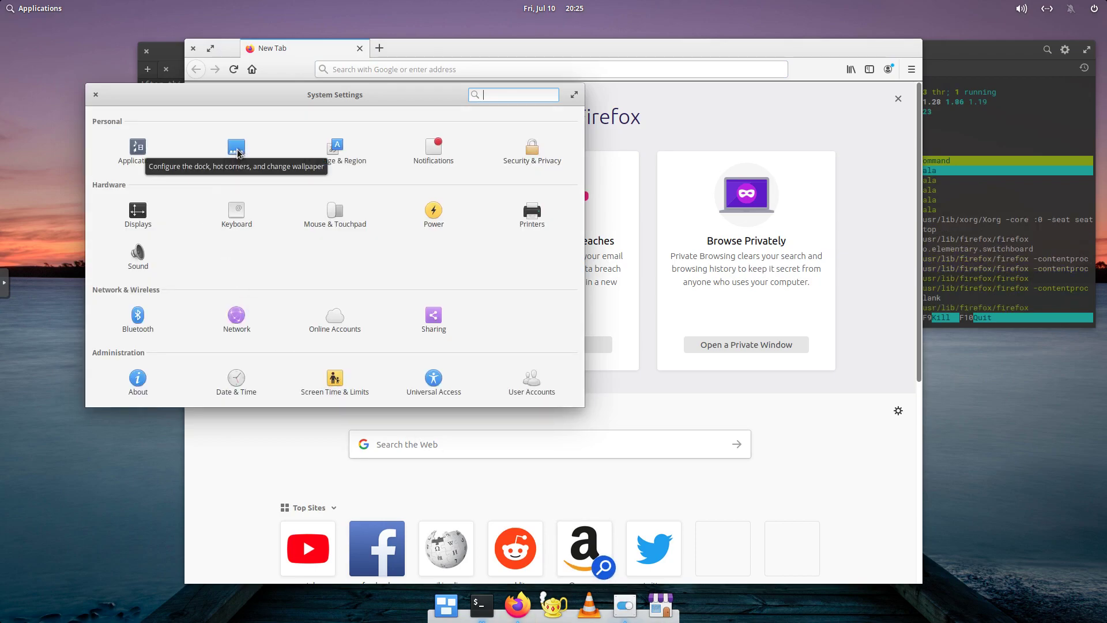
On the Desktop settings' Dock tab, set Hide when to 'Any window overlaps the dock'.
left_click(237, 152)
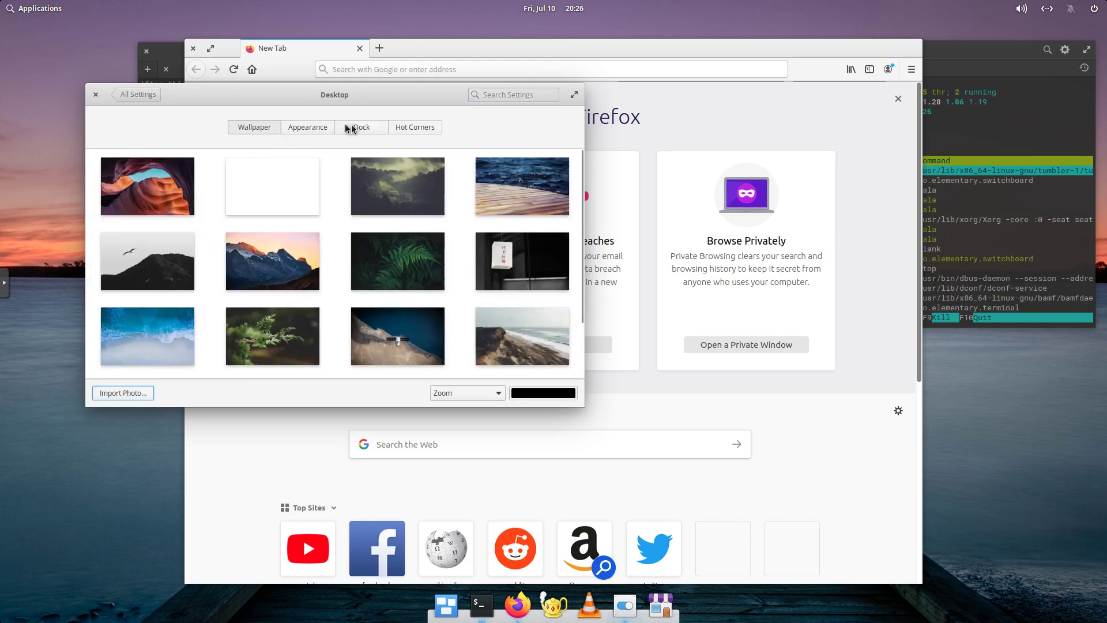
left_click(354, 128)
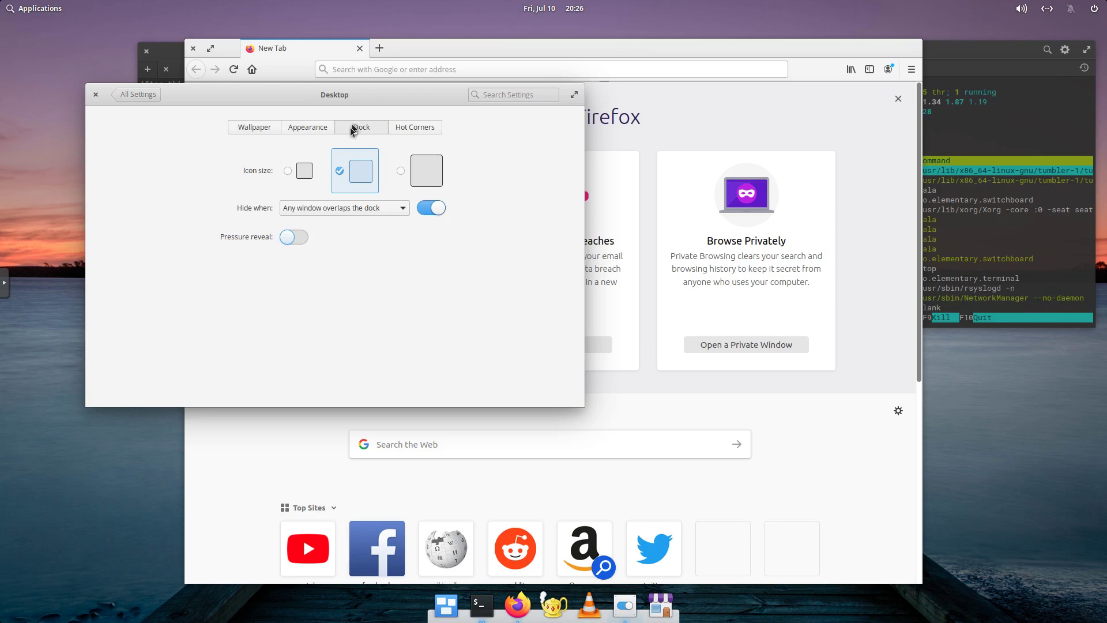
left_click(364, 210)
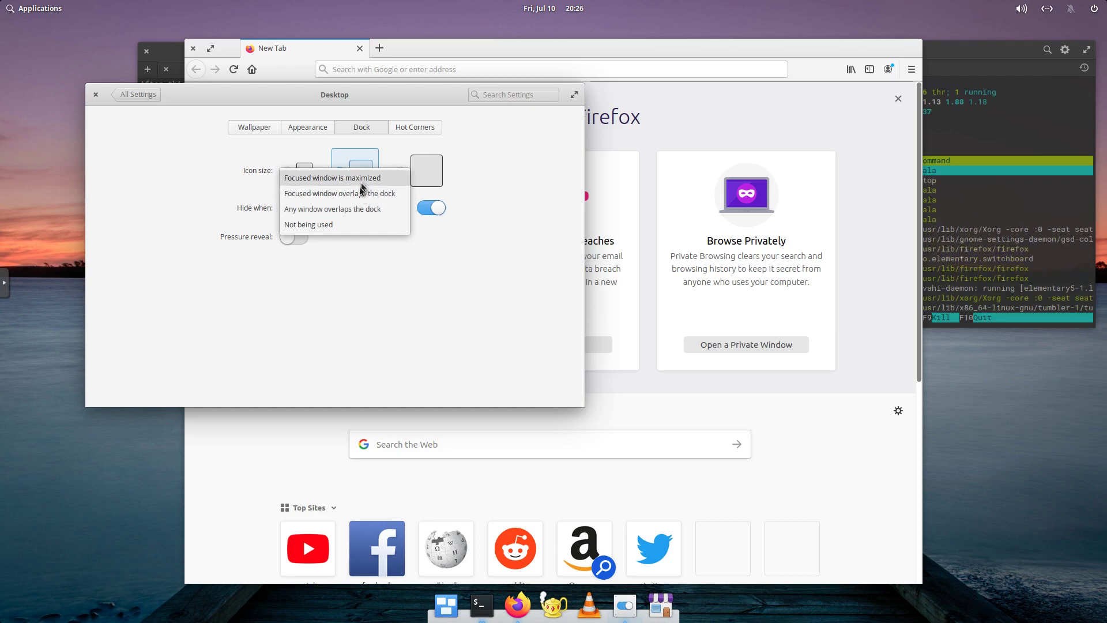
left_click(348, 211)
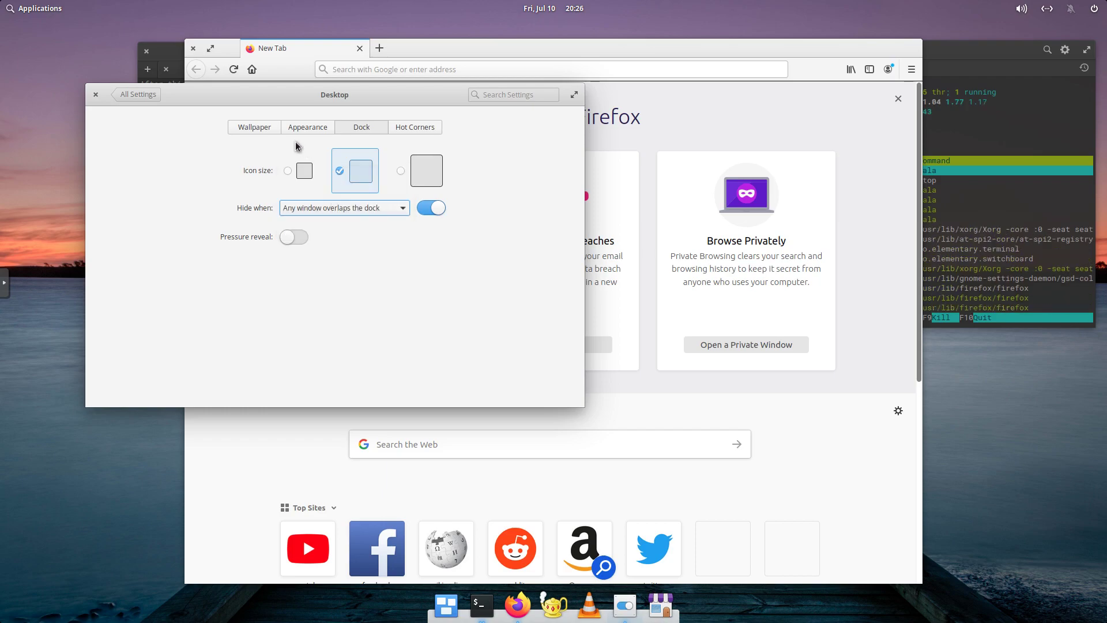
Look through the Wallpaper, Appearance and Hot Corners tabs, then go back to All Settings.
left_click(272, 131)
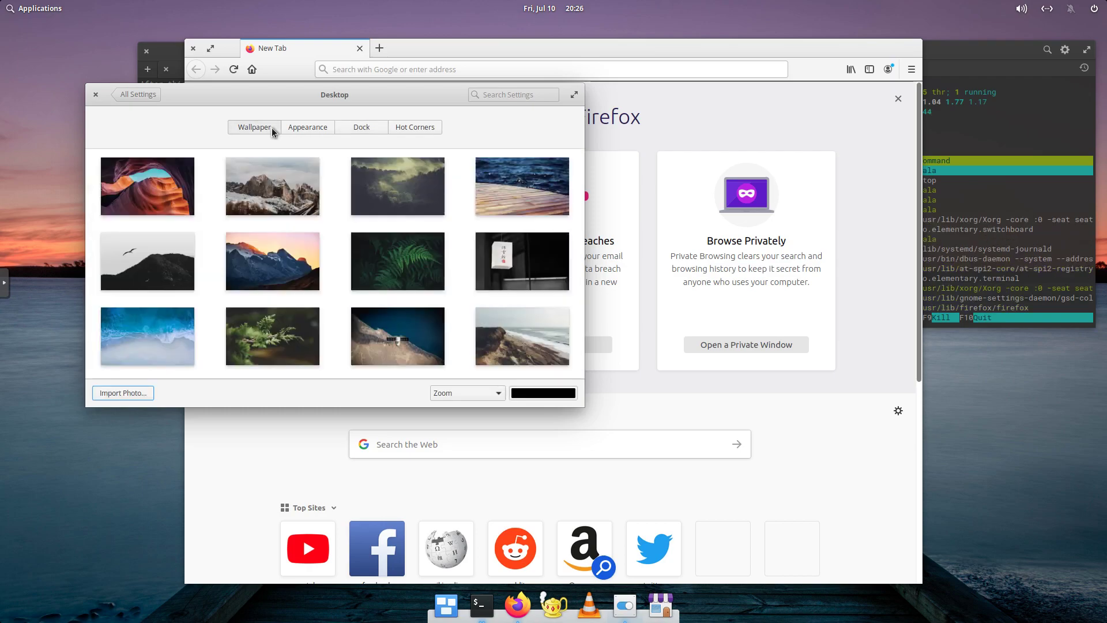
left_click(299, 131)
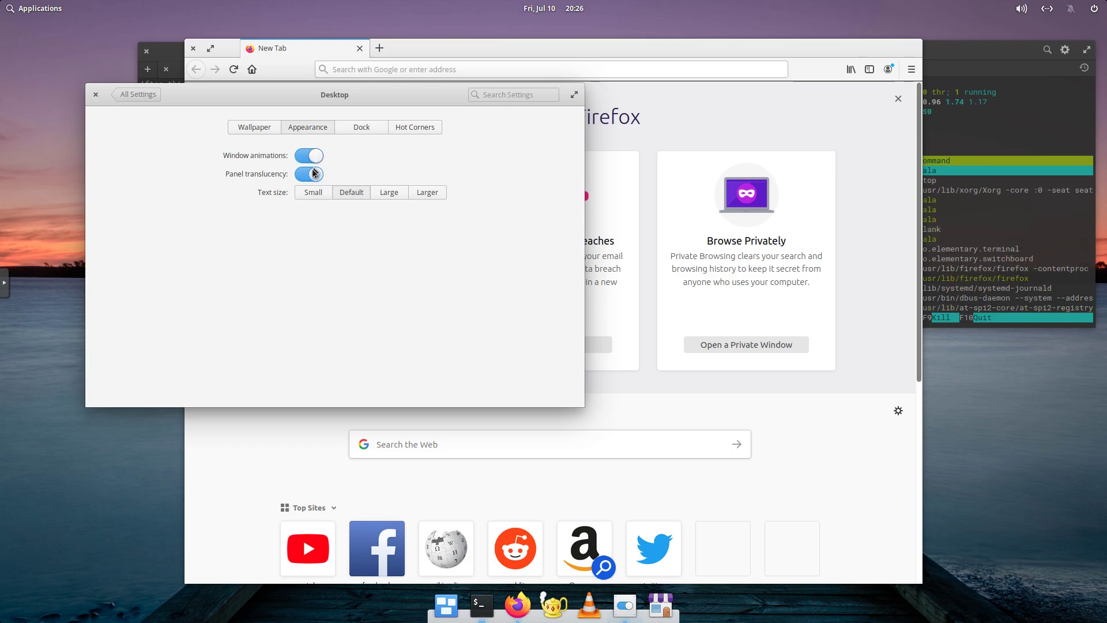
left_click(407, 127)
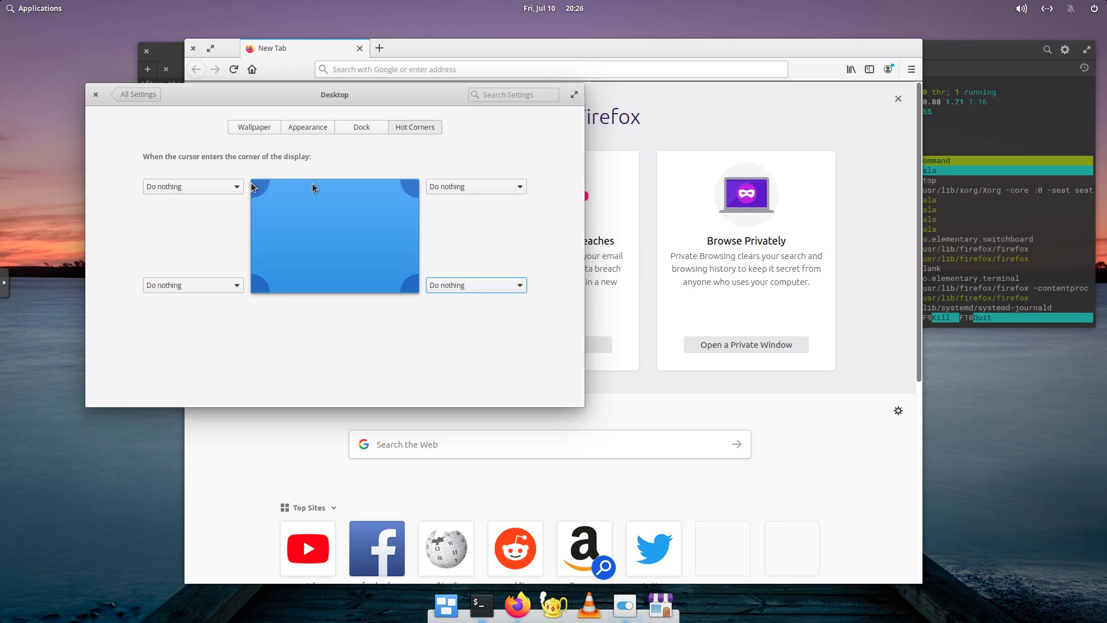
left_click(143, 98)
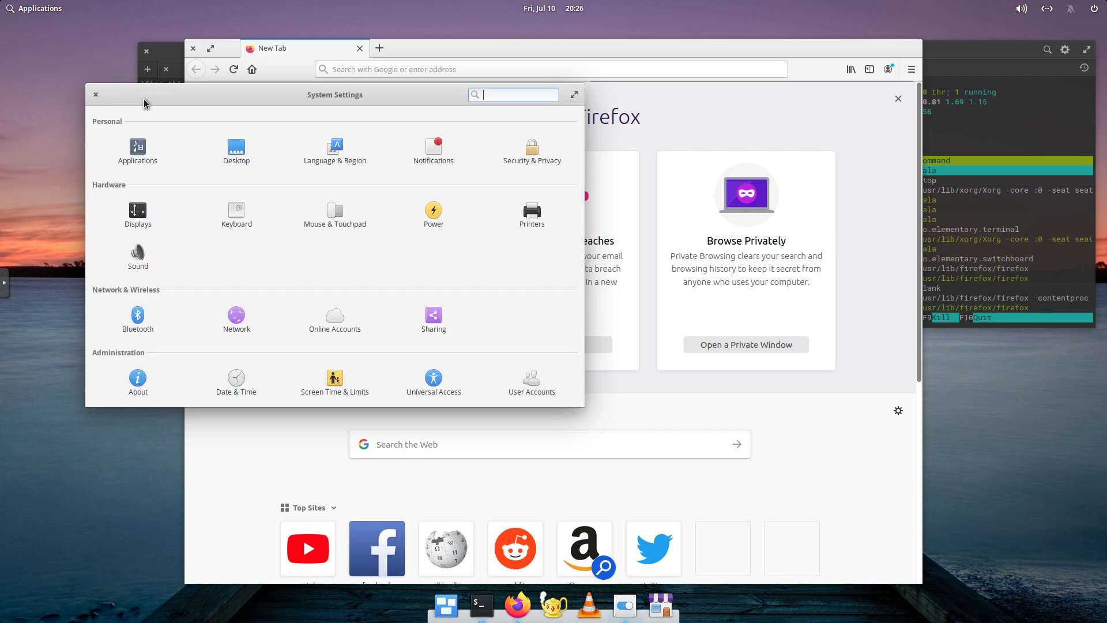
Close System Settings, Firefox and the apt-get terminal, and quit htop.
left_click(96, 95)
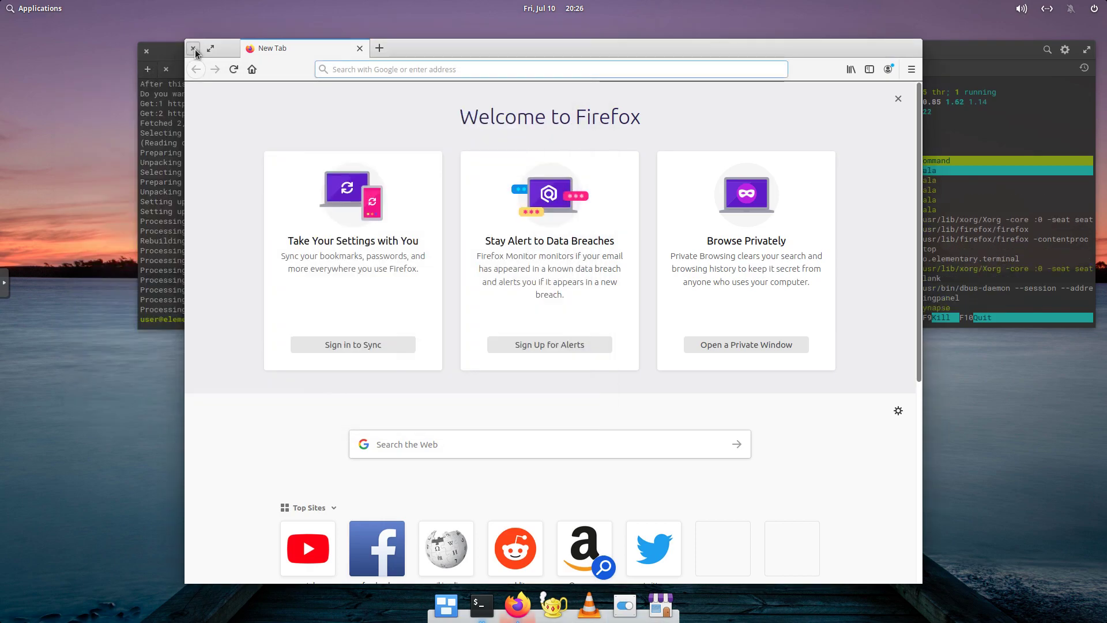
left_click(193, 48)
left_click(147, 52)
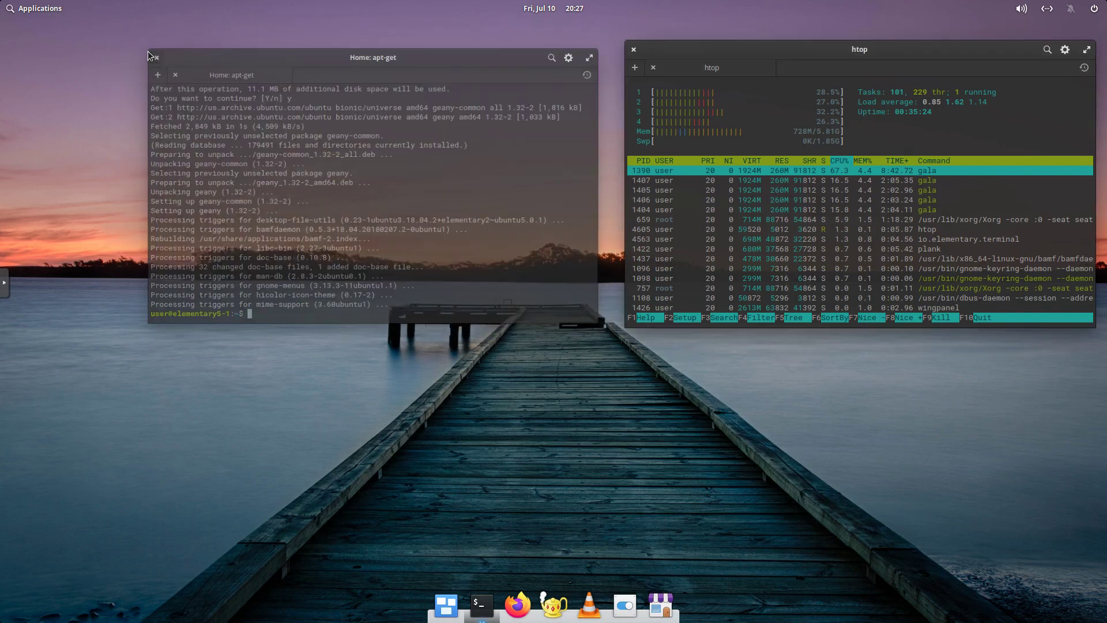
left_click(698, 229)
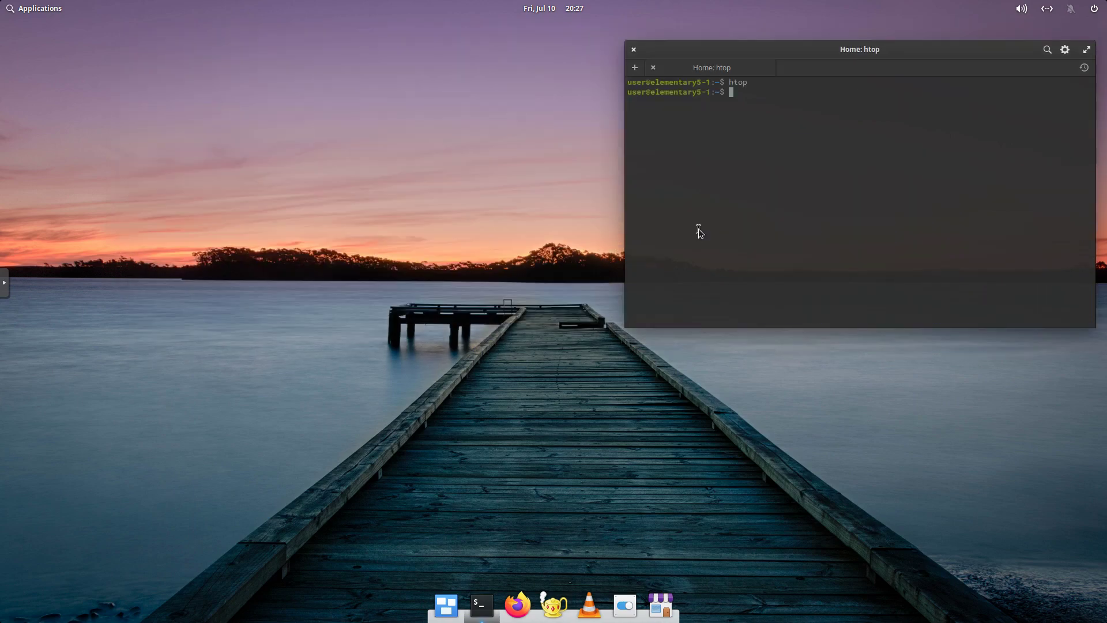